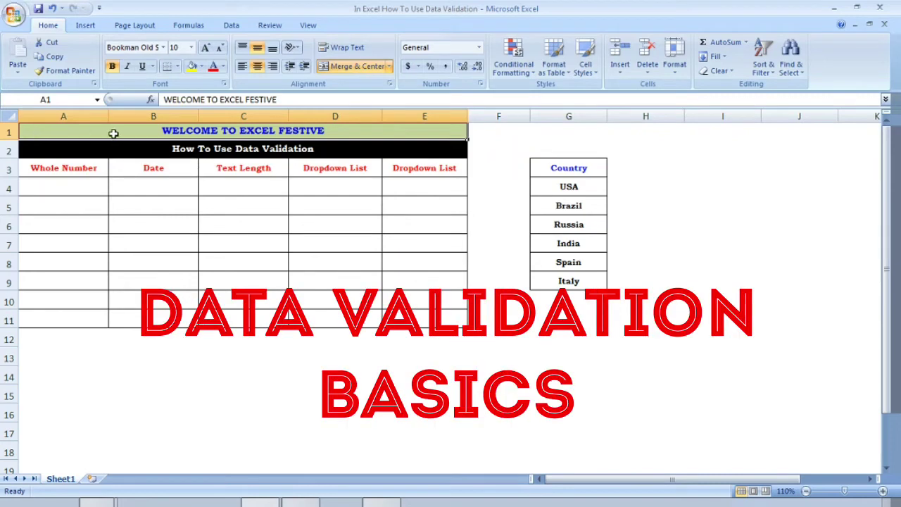
- Review the table title and the Whole Number, Date, Text Length and Dropdown List headings
left_click(301, 150)
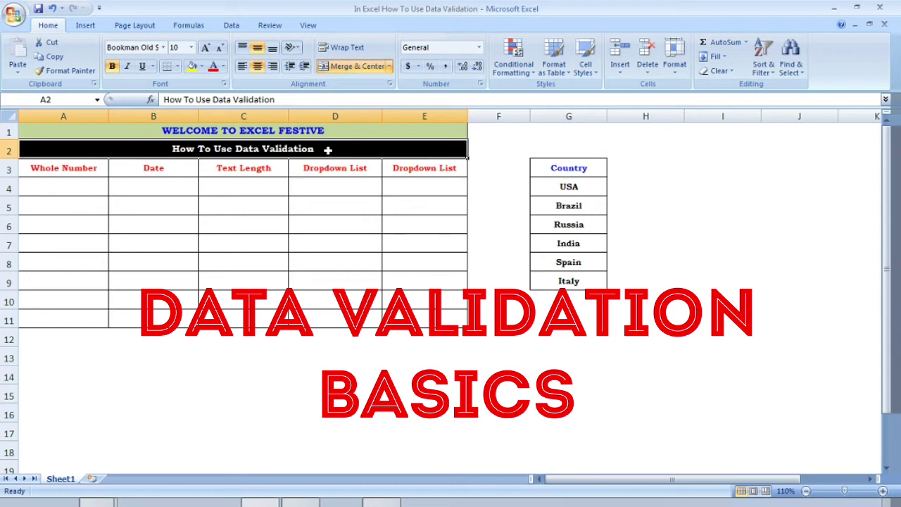
left_click(90, 169)
left_click(145, 169)
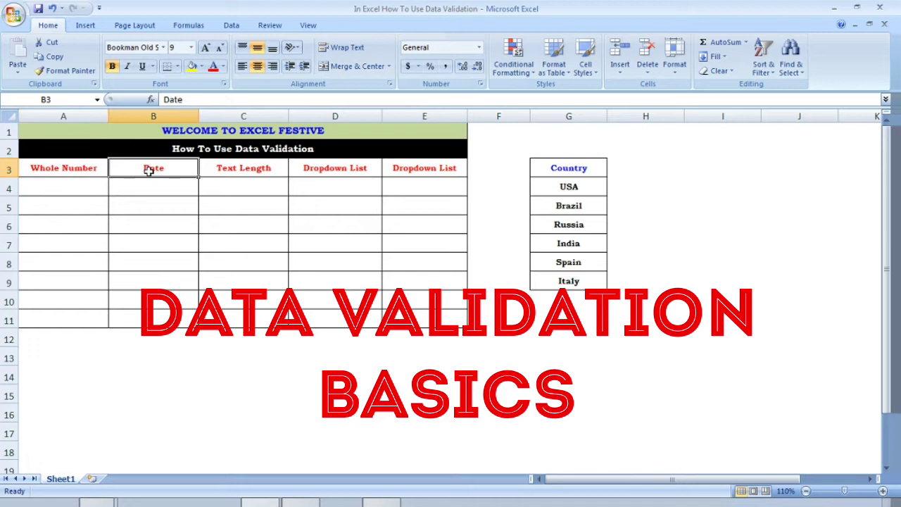
left_click(261, 163)
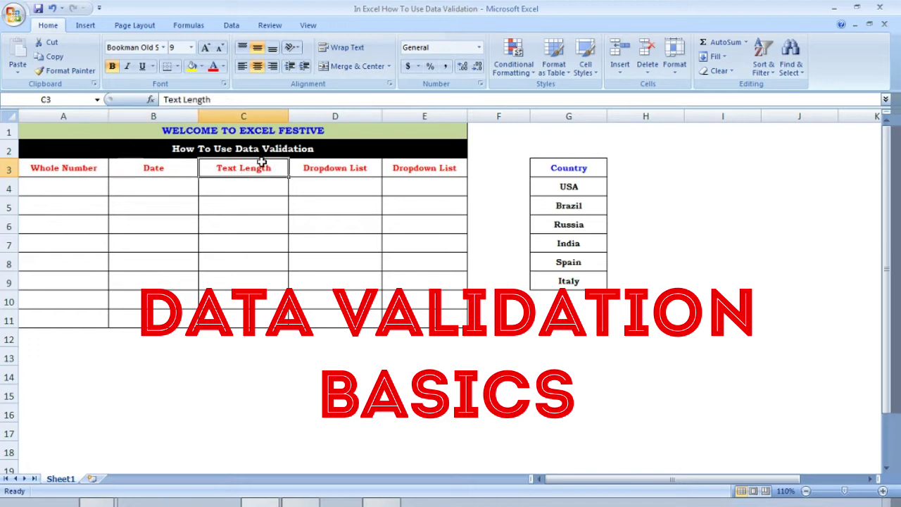
left_click(340, 166)
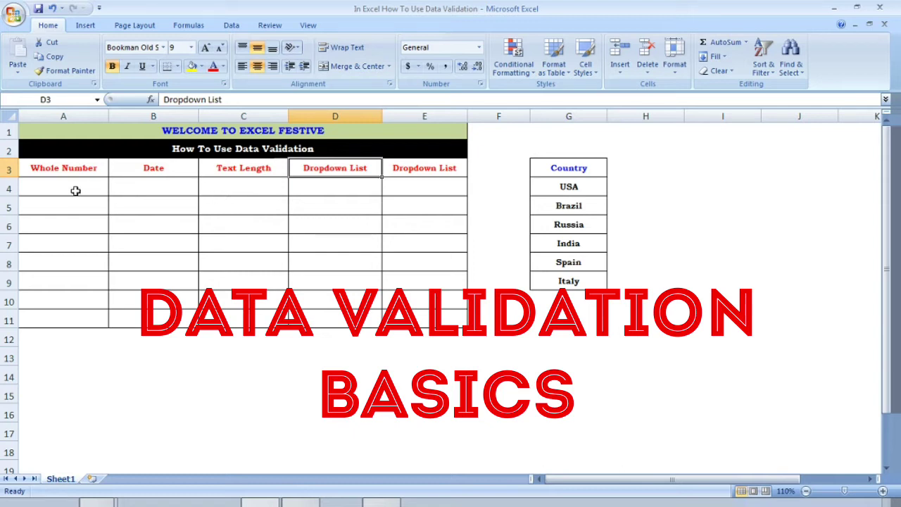
- Select A4:A11 and open Data Validation from the Data tab
left_click(75, 185)
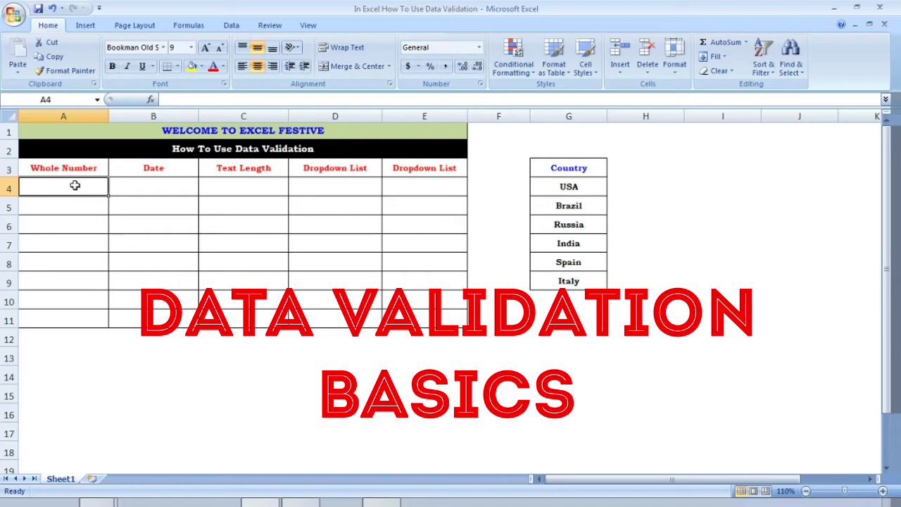
left_click_drag(75, 185, 39, 314)
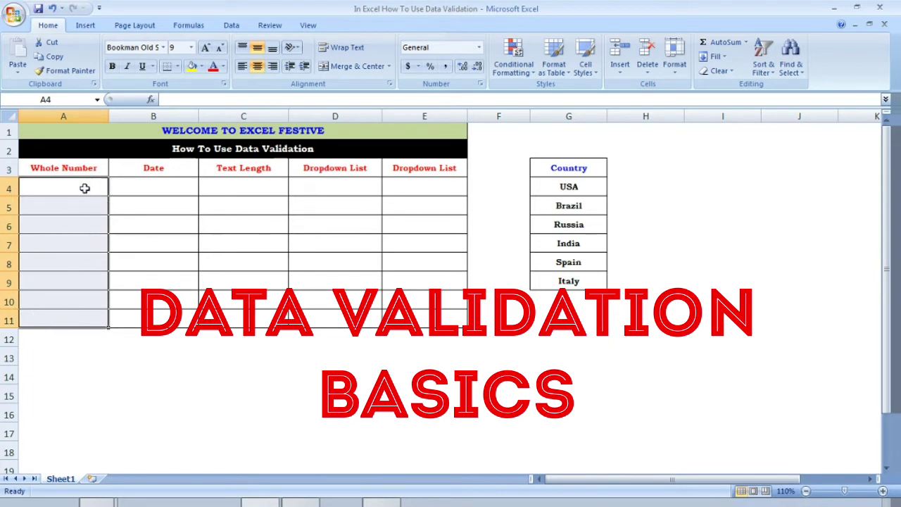
left_click(231, 26)
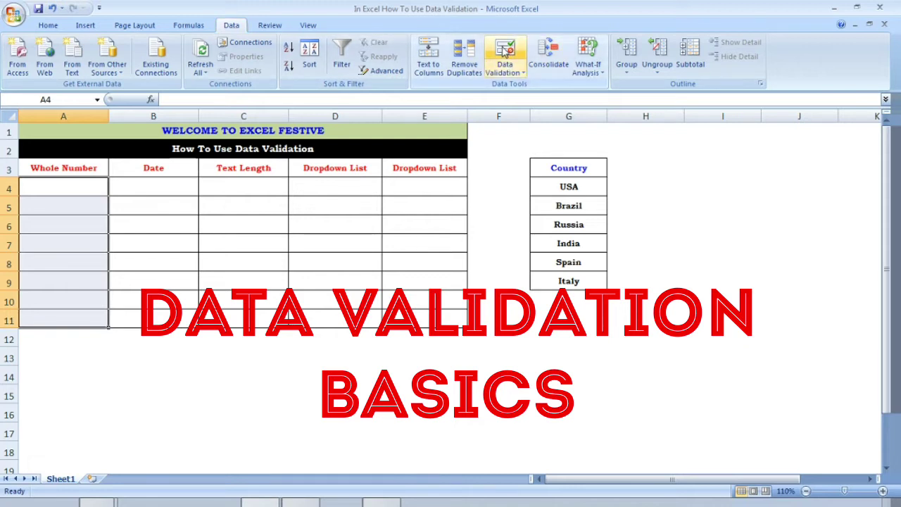
left_click(510, 48)
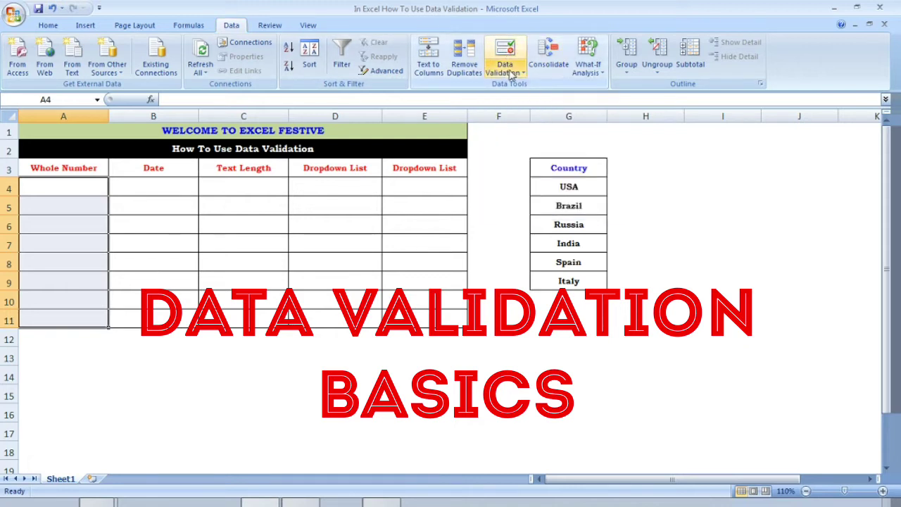
left_click(508, 51)
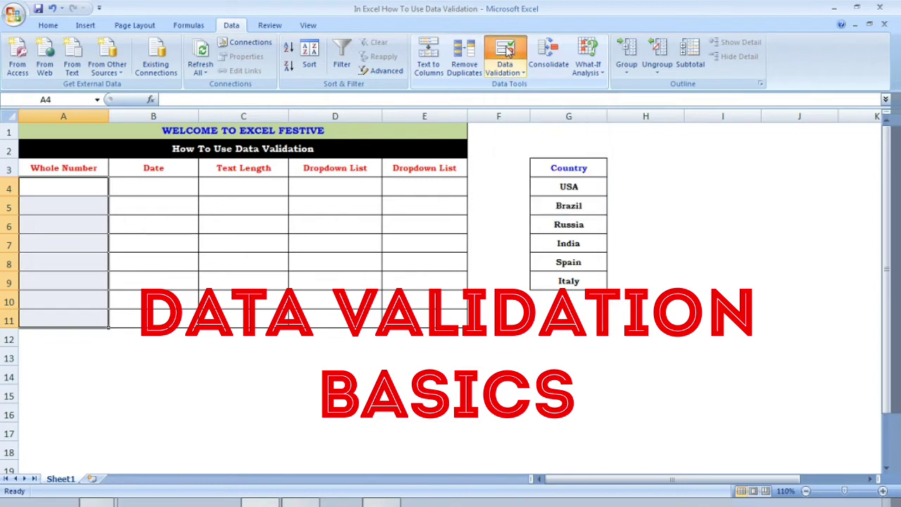
left_click_drag(292, 206, 507, 155)
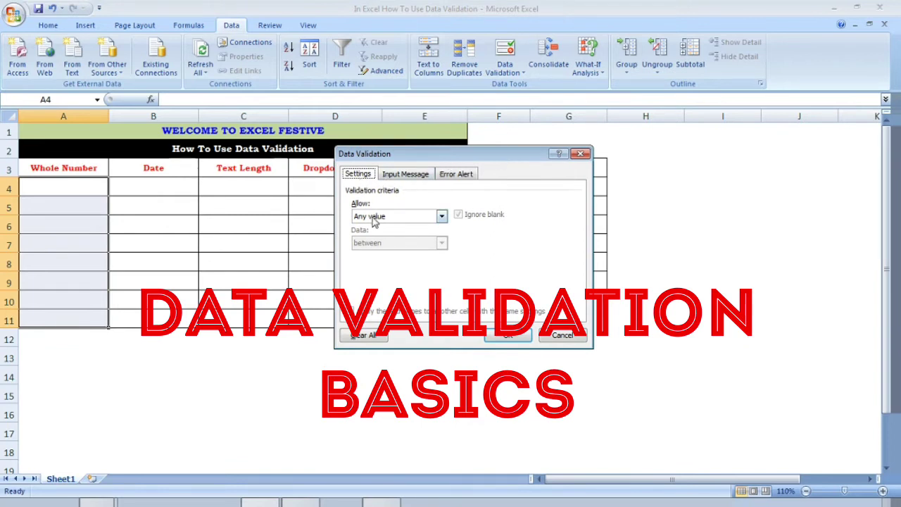
- Allow only whole numbers between 100 and 200 in A4:A11
left_click(441, 217)
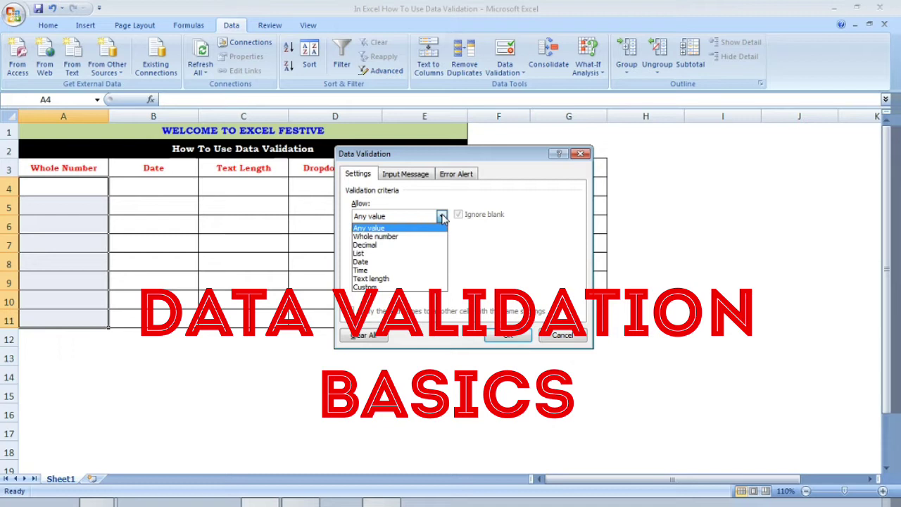
left_click(396, 238)
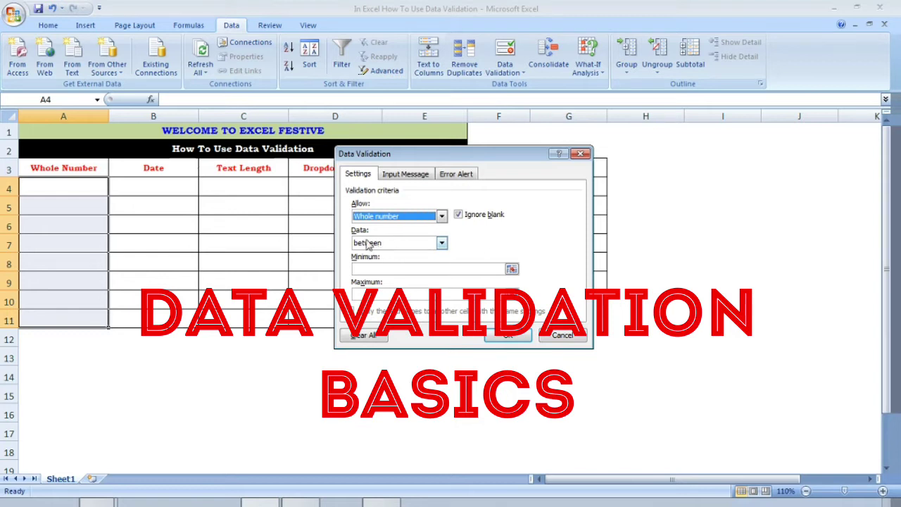
left_click(441, 244)
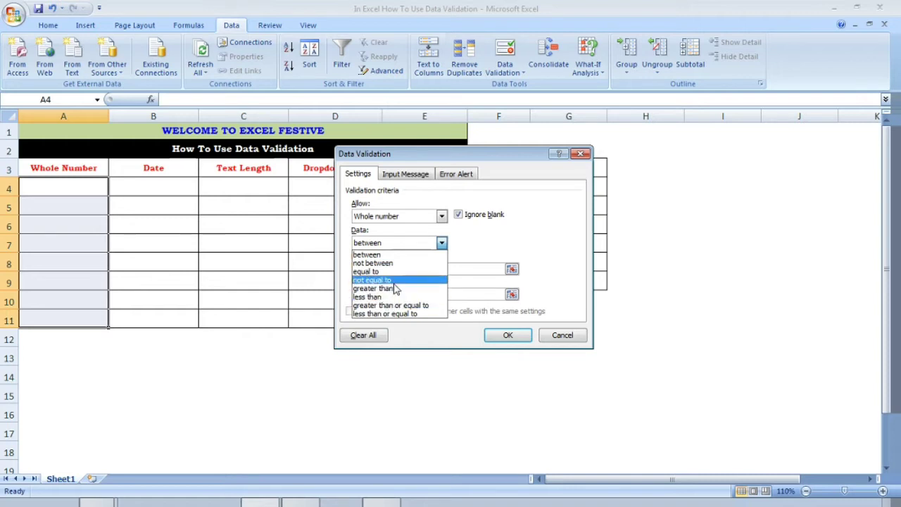
left_click(405, 254)
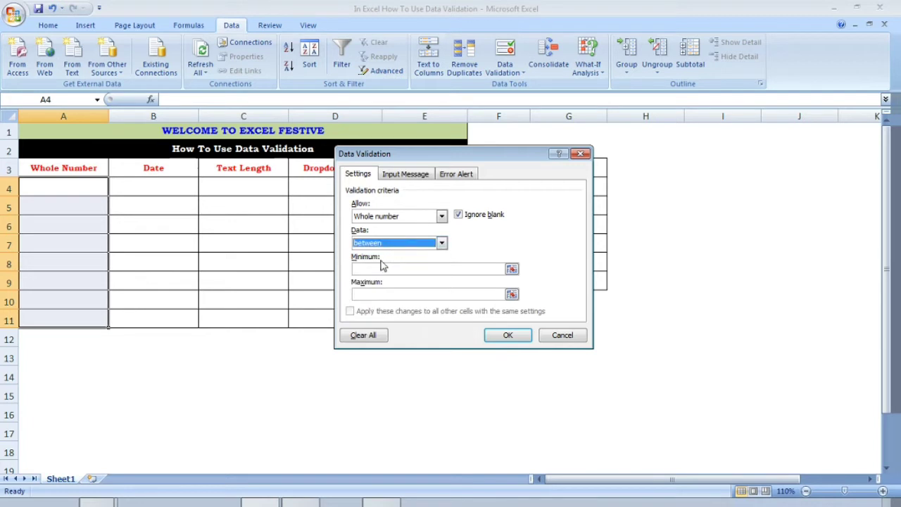
left_click(378, 268)
type("100")
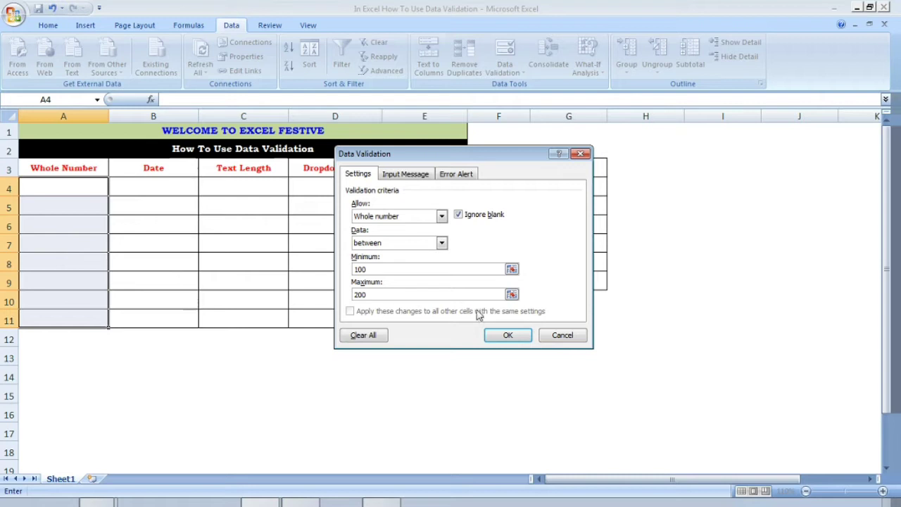
left_click(508, 337)
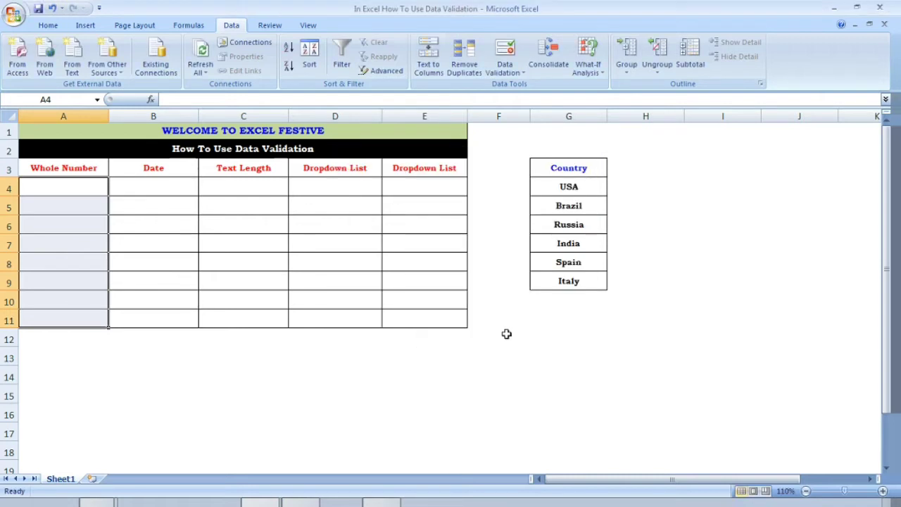
- Enter 101, 150 and 180 in A4:A6, then try 220 in A7 to trigger the error
left_click(73, 189)
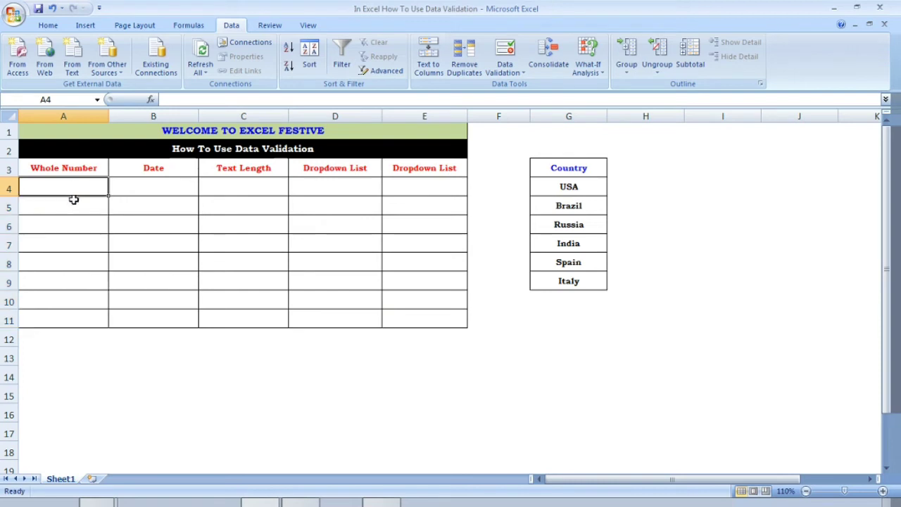
left_click(72, 199)
left_click(65, 225)
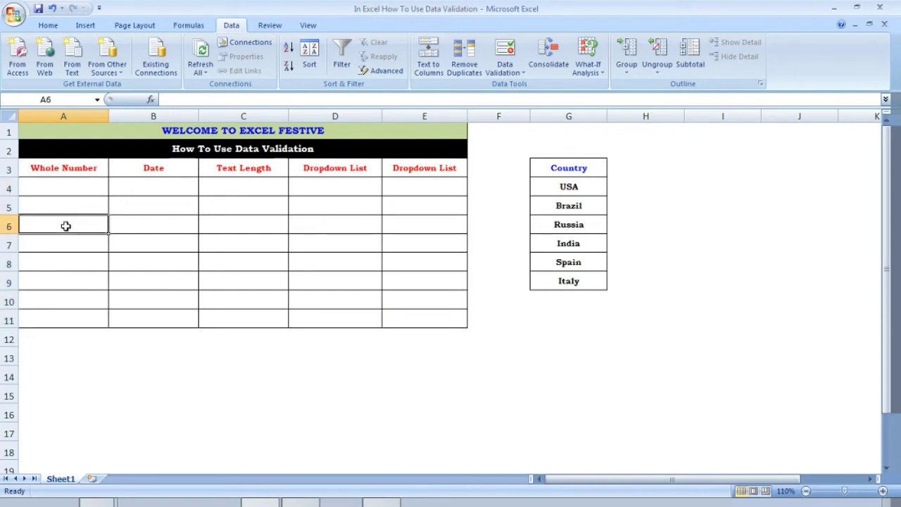
left_click(83, 188)
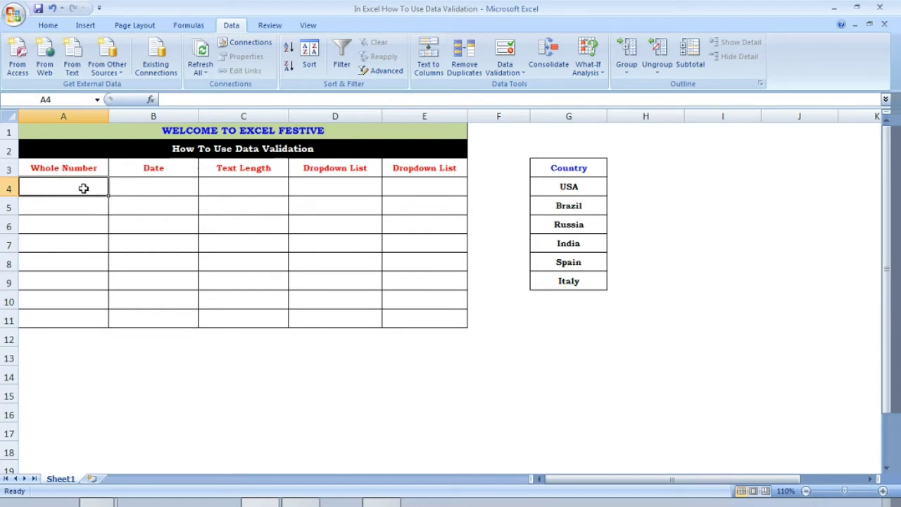
type("101")
key("Return")
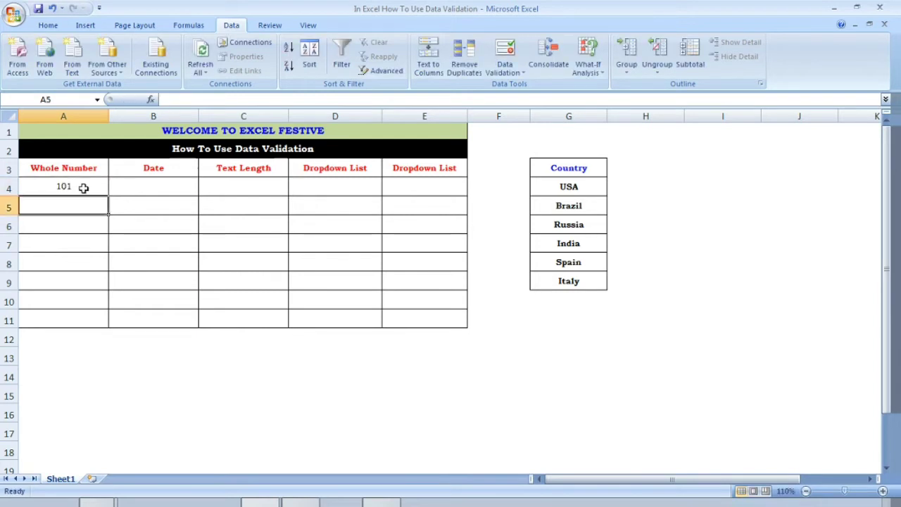
type("150")
key("Return")
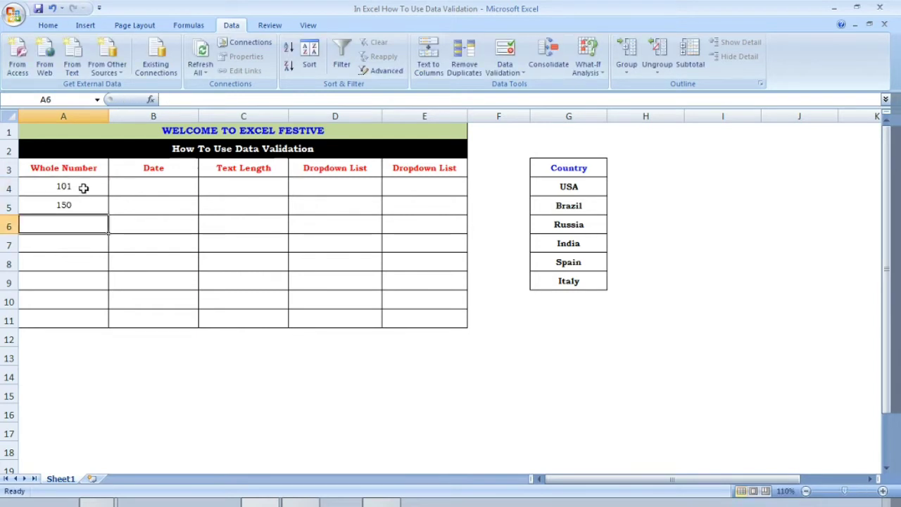
type("180")
key("Return")
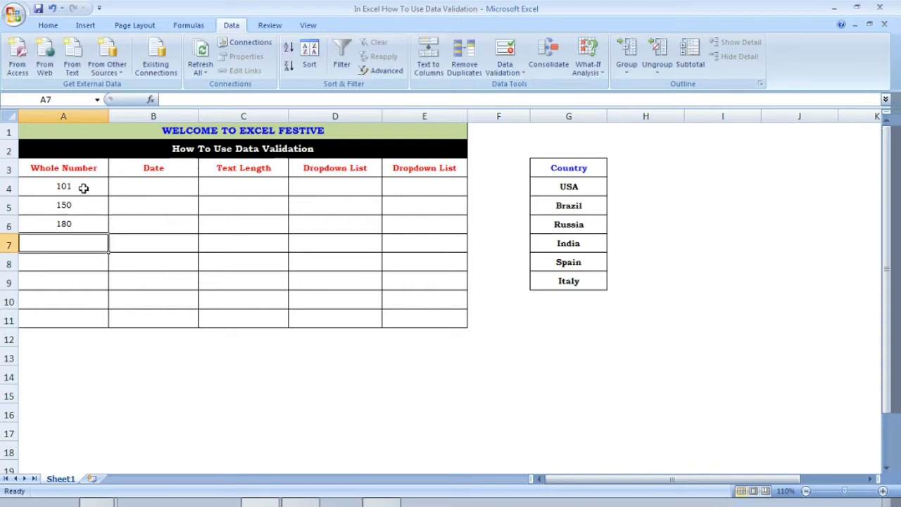
type("20")
key("Return")
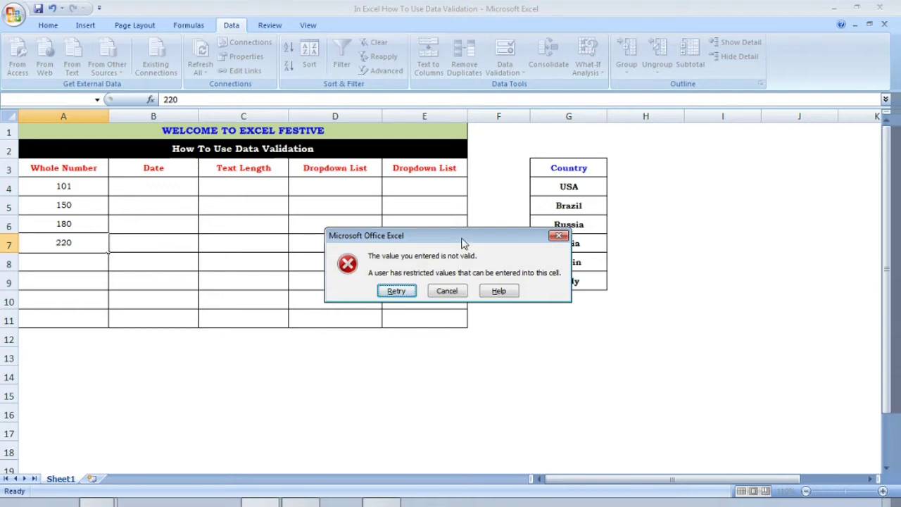
- Retry the rejected entry and put 166 in A7 instead of 220
left_click_drag(462, 239, 402, 208)
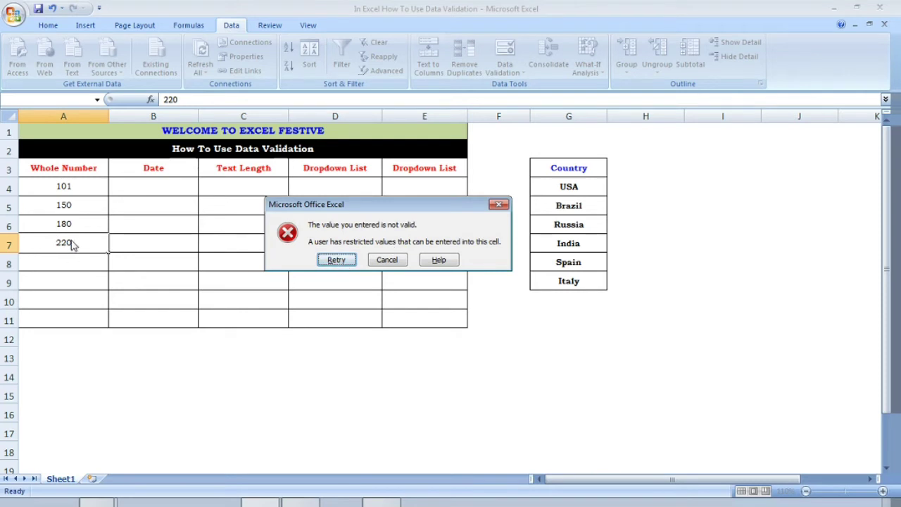
left_click(336, 261)
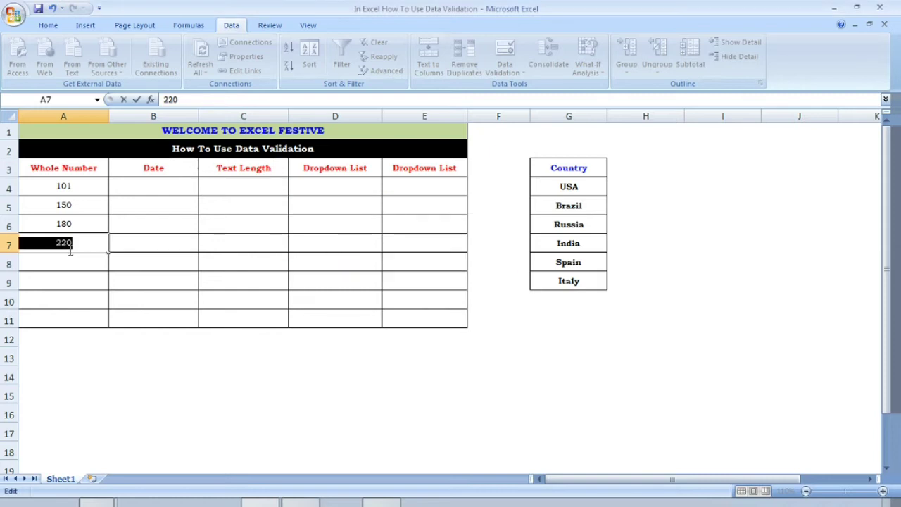
type("166")
key("Return")
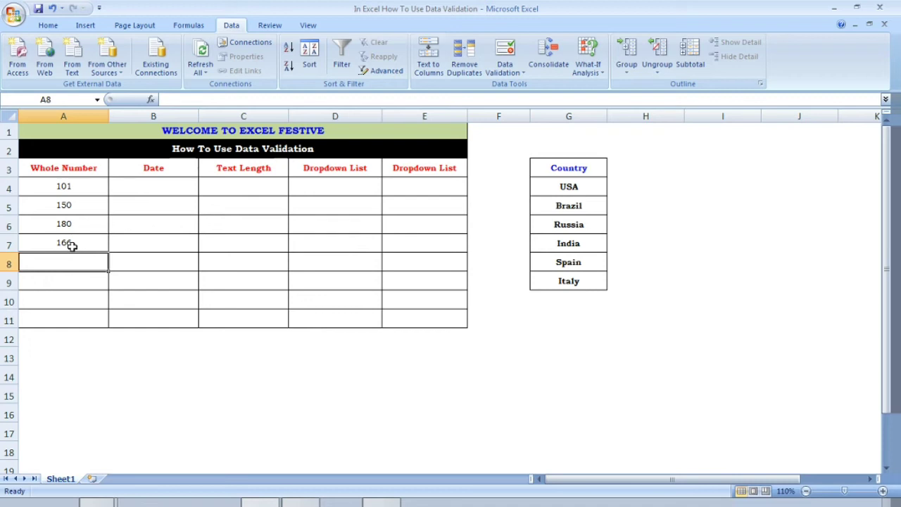
left_click(72, 242)
left_click(75, 259)
- Try 55 in A8, then replace the rejected value with 144
type("55")
key("Return")
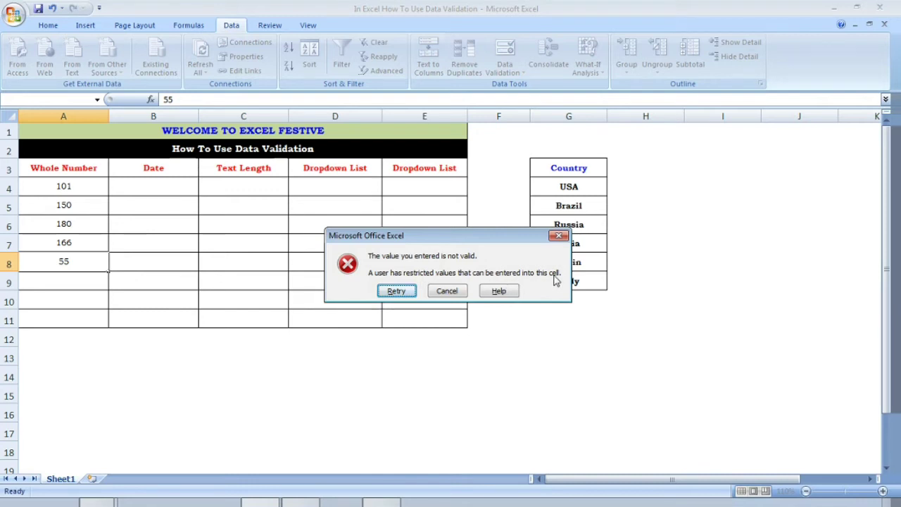
left_click(396, 292)
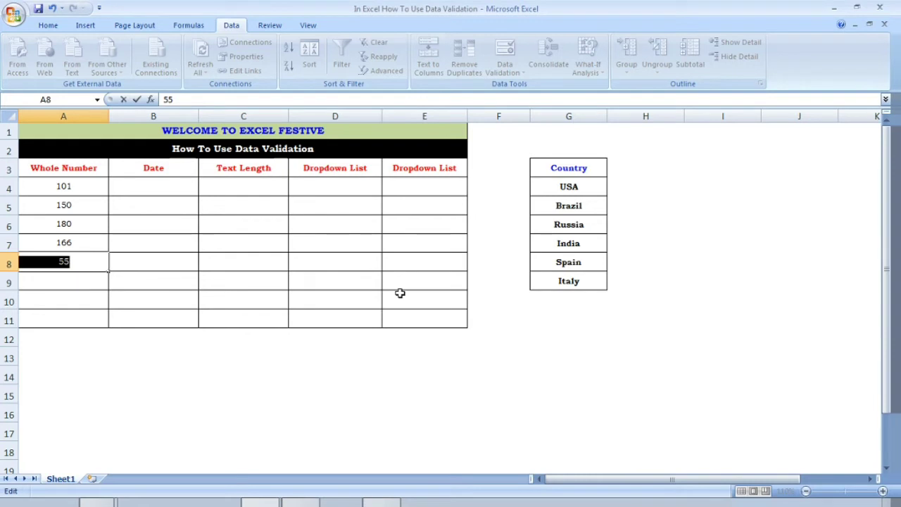
type("144")
key("Return")
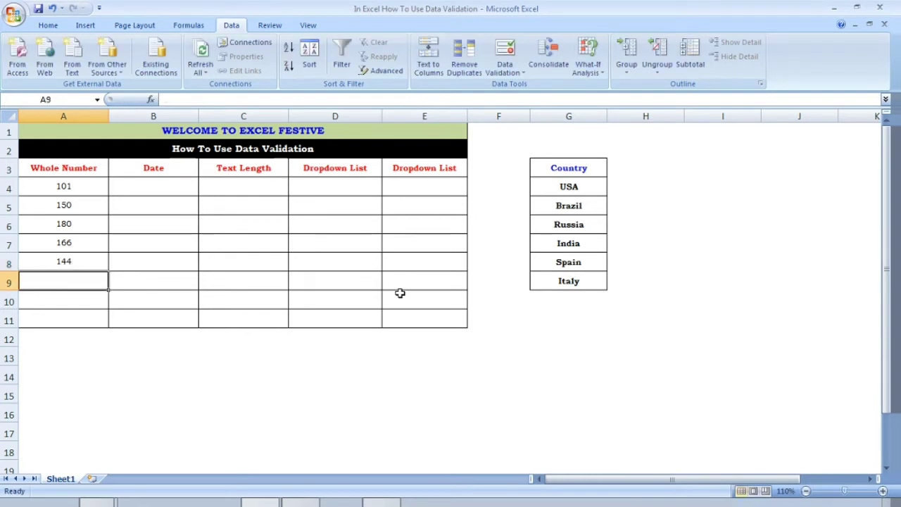
left_click(99, 261)
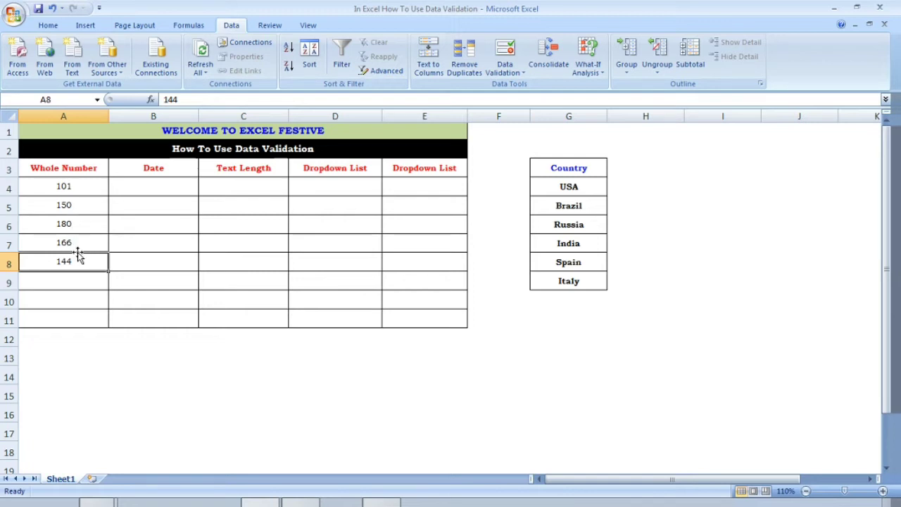
- Select the Date cells B4:B11 and open the Data Validation dialog
left_click(73, 243)
left_click(87, 226)
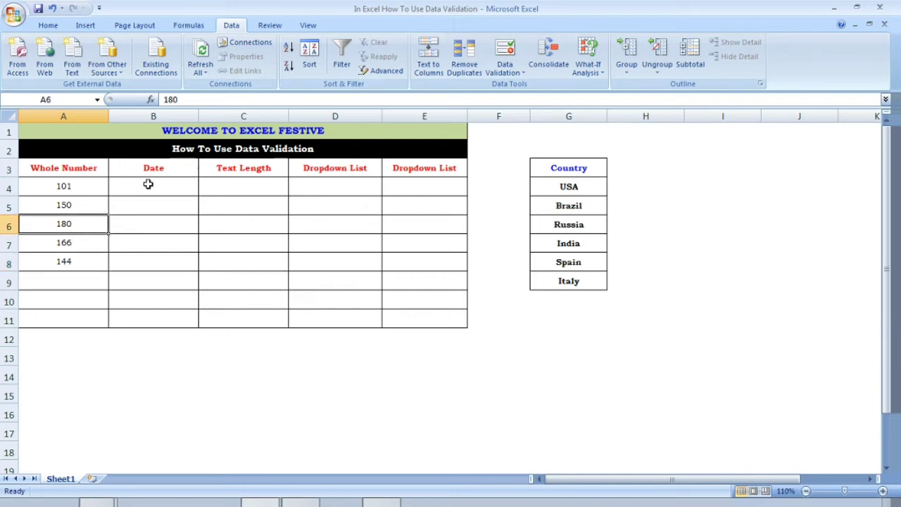
left_click(97, 185)
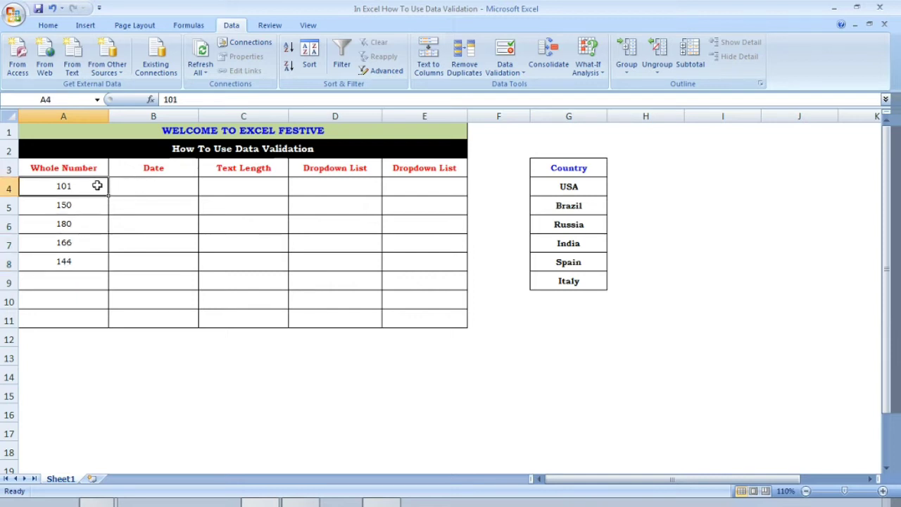
left_click(155, 186)
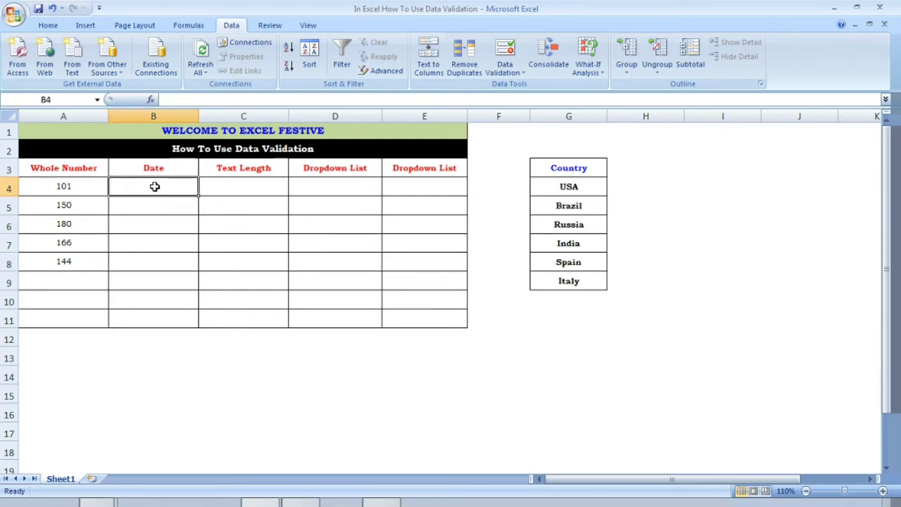
left_click_drag(155, 186, 137, 318)
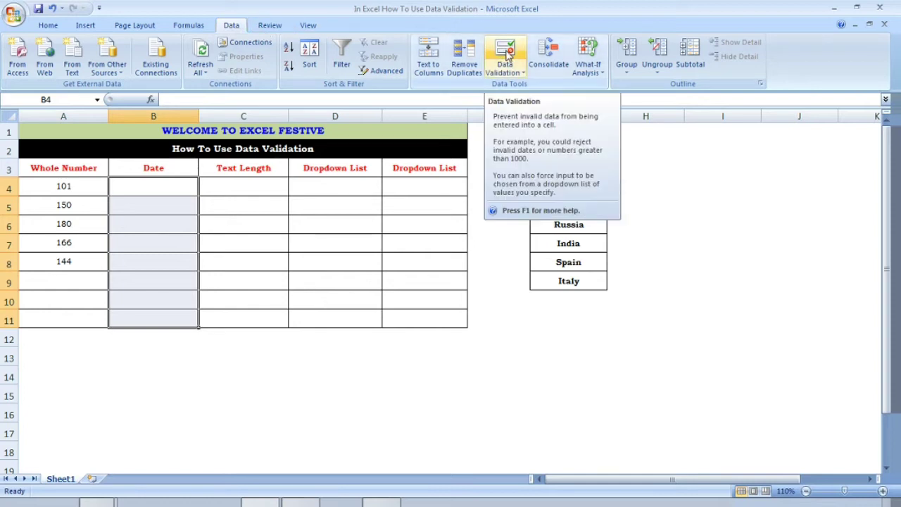
left_click(507, 60)
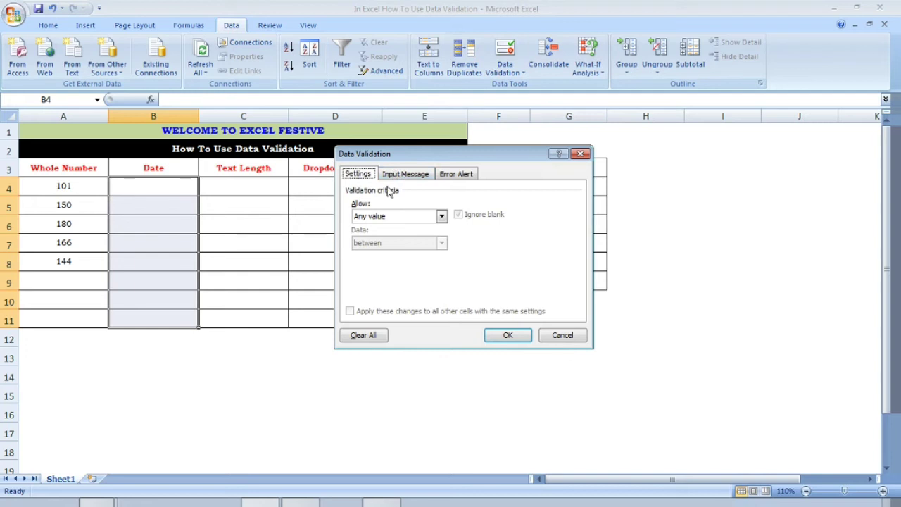
- Allow only dates between 01/01/2018 and 01/01/2019 in B4:B11
left_click(441, 216)
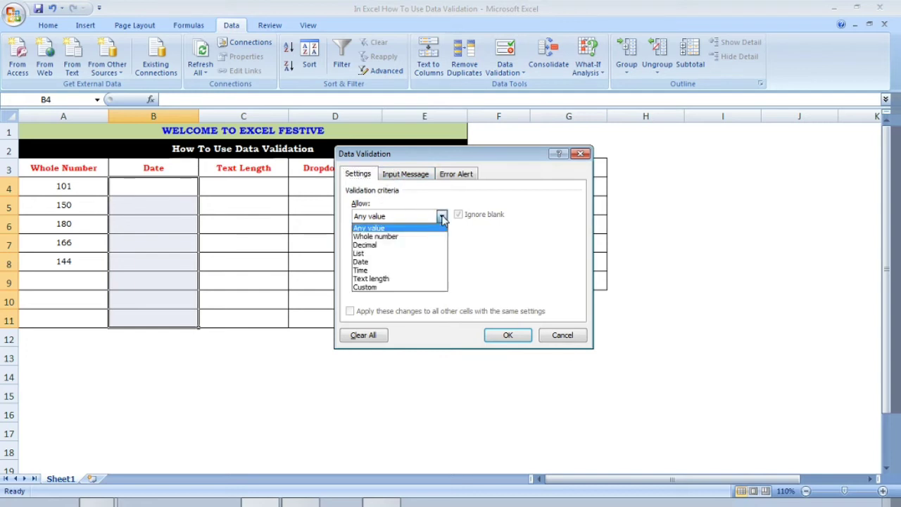
left_click(400, 263)
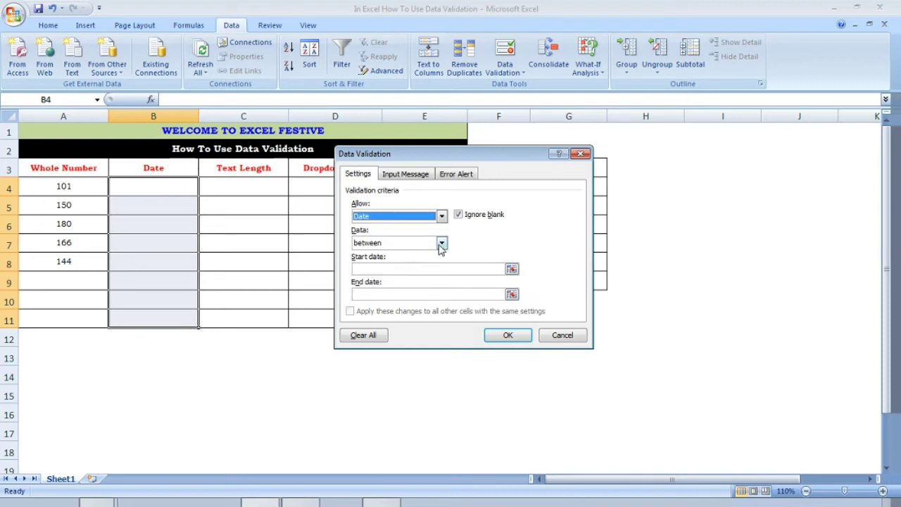
left_click(442, 243)
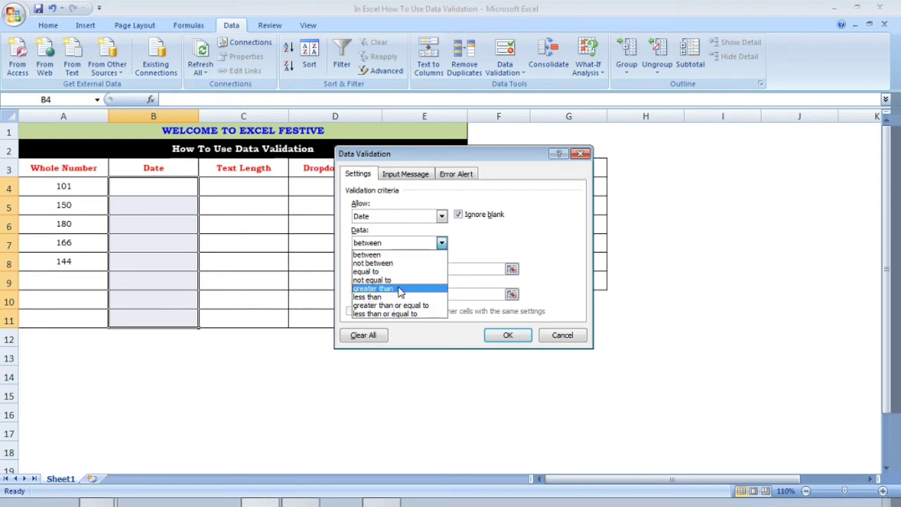
left_click(408, 254)
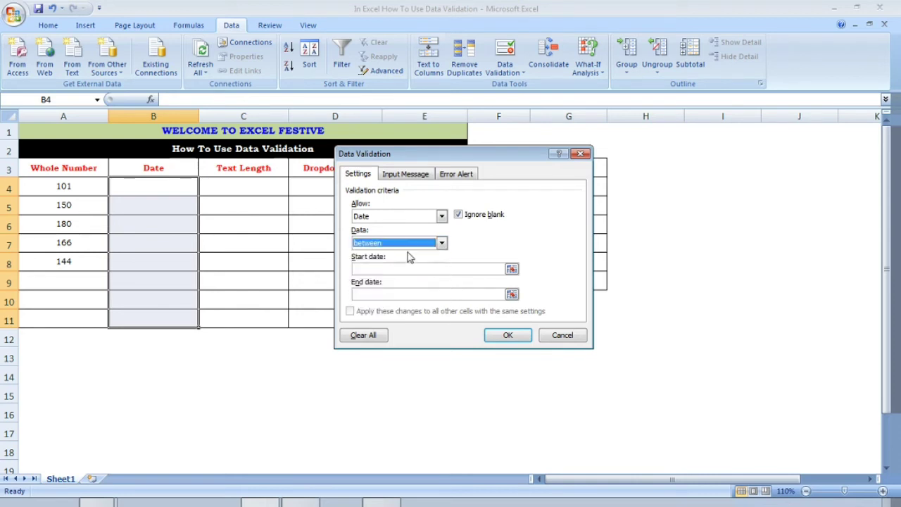
left_click(393, 268)
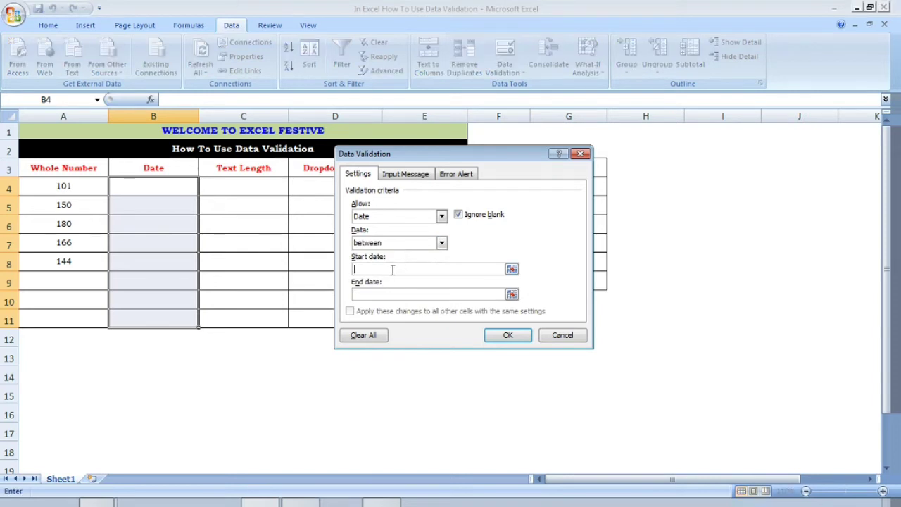
type("01/01")
type("/2018")
left_click(385, 294)
type("01/01")
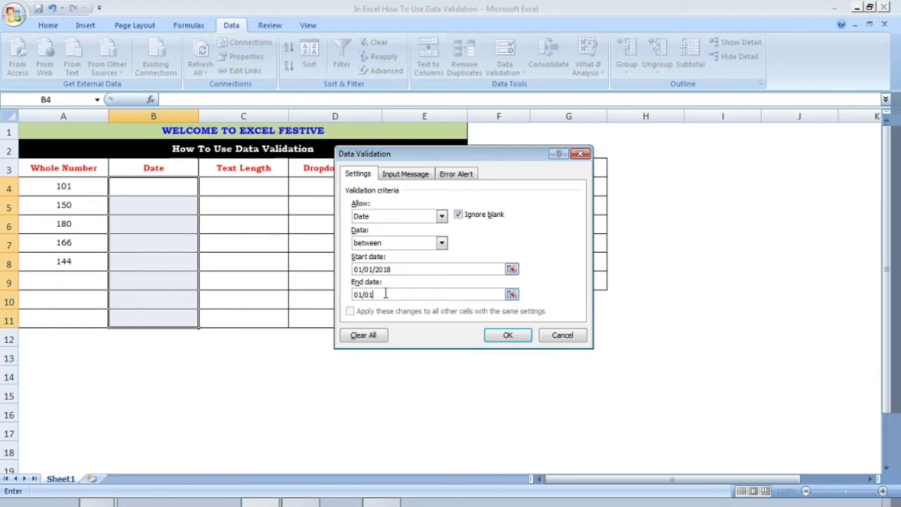
type("/2019")
left_click(510, 335)
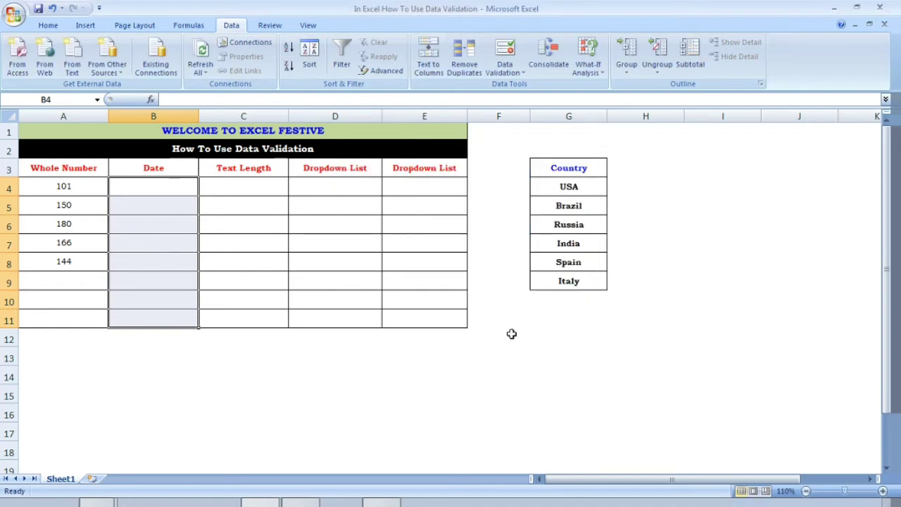
left_click(166, 187)
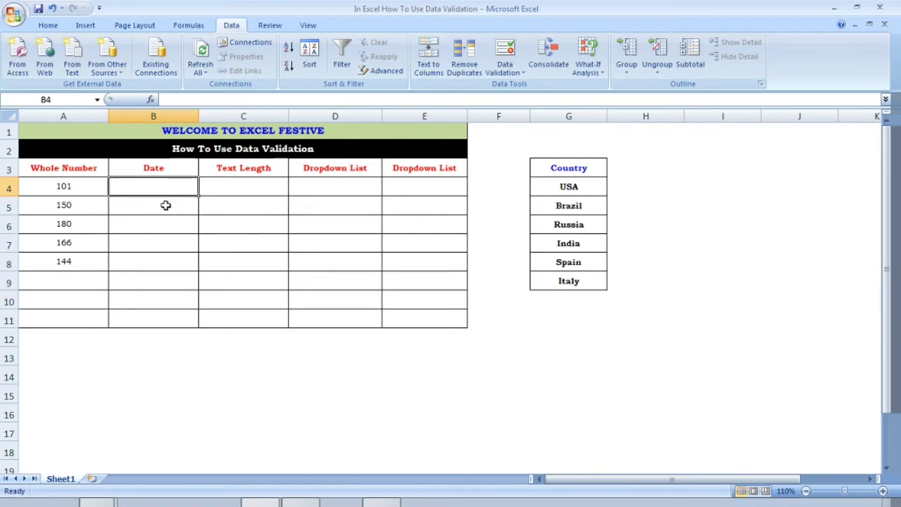
- Enter 05/06/2018 in B4 and 07/08/2018 in B5, then try 02/05/2019 in B6
left_click(165, 205)
left_click(169, 187)
left_click(165, 205)
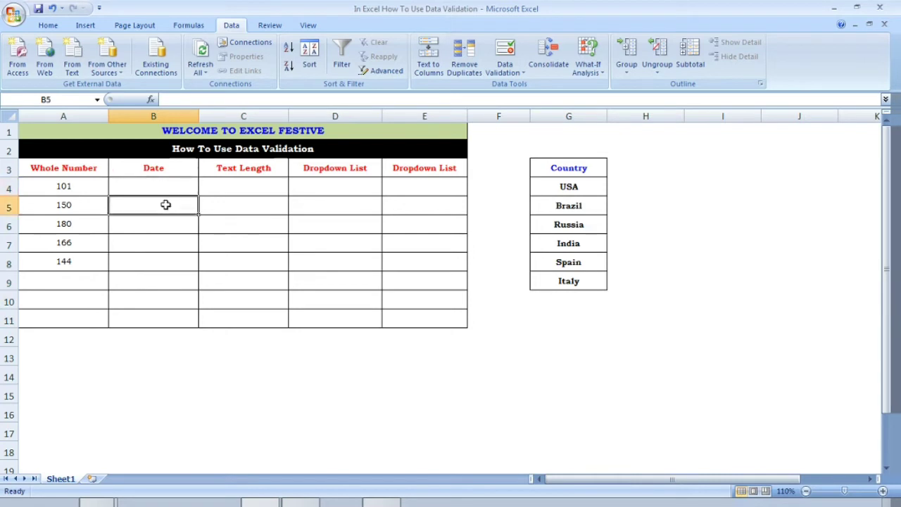
left_click(176, 187)
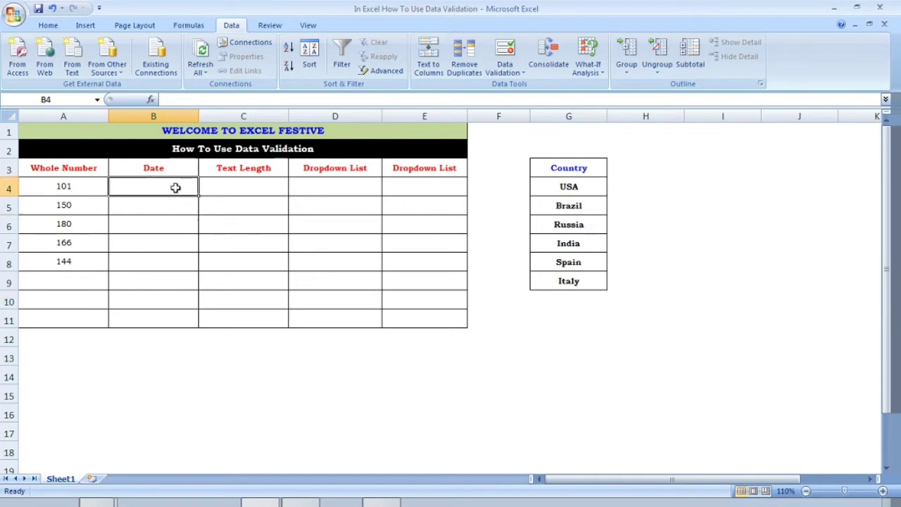
type("05/06/2018")
key("Return")
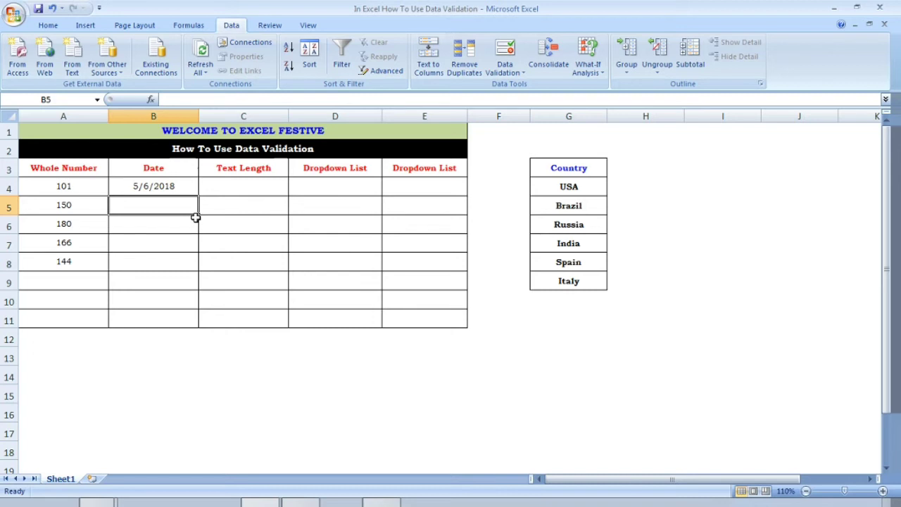
type("07/08/2018")
key("Return")
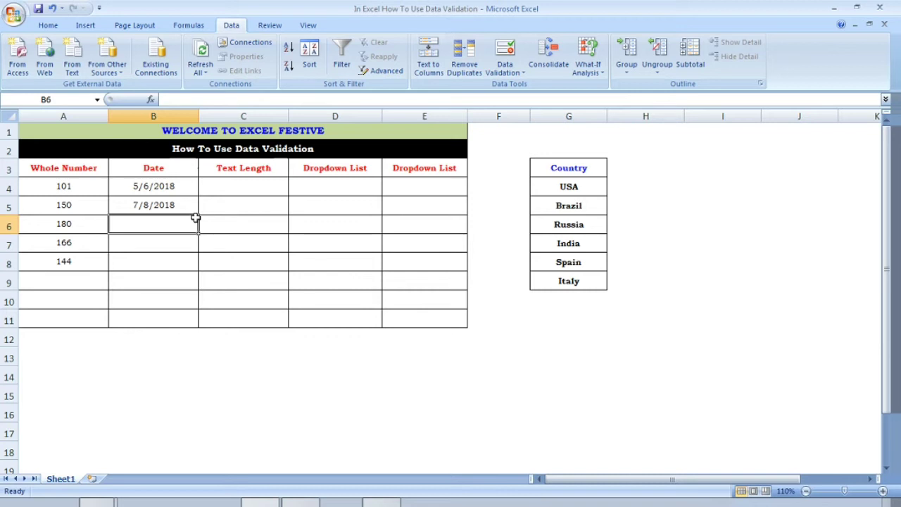
type("02/05/2019")
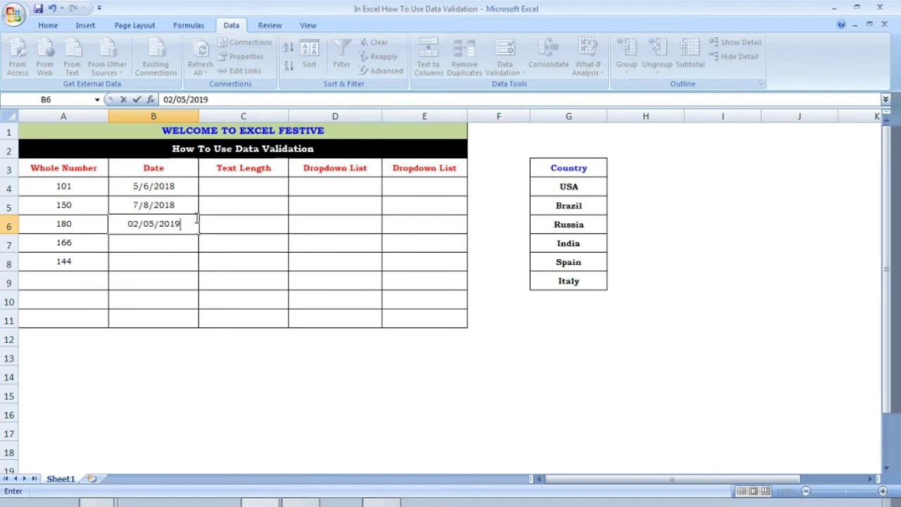
key("Return")
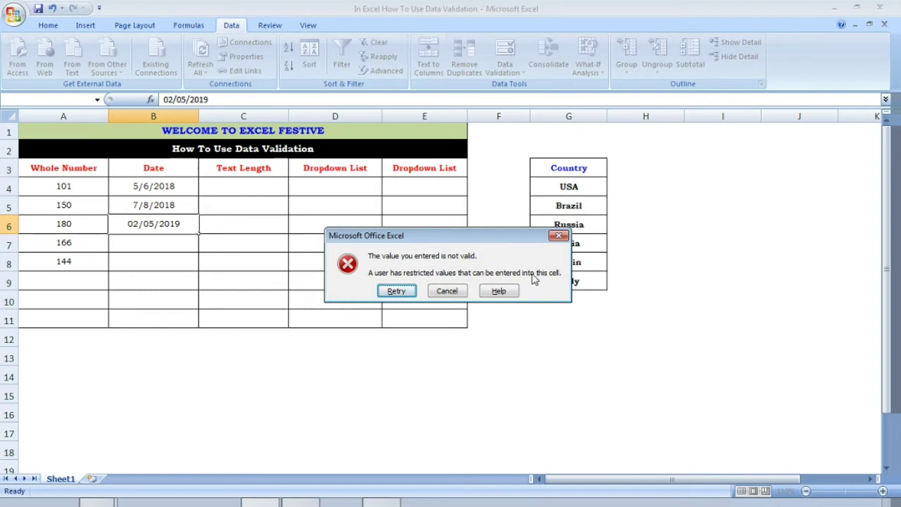
- Retry the refused entry and put 04/08/2018 in B6 instead
left_click(399, 290)
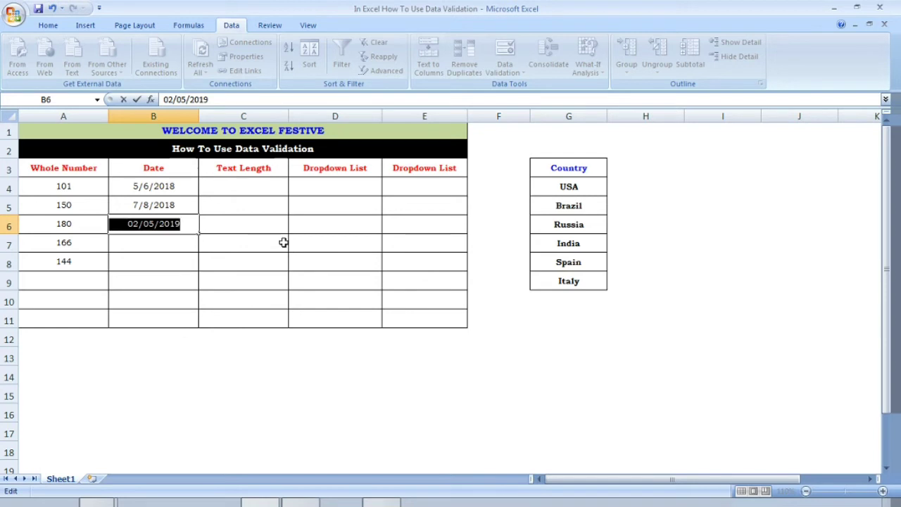
type("04/08")
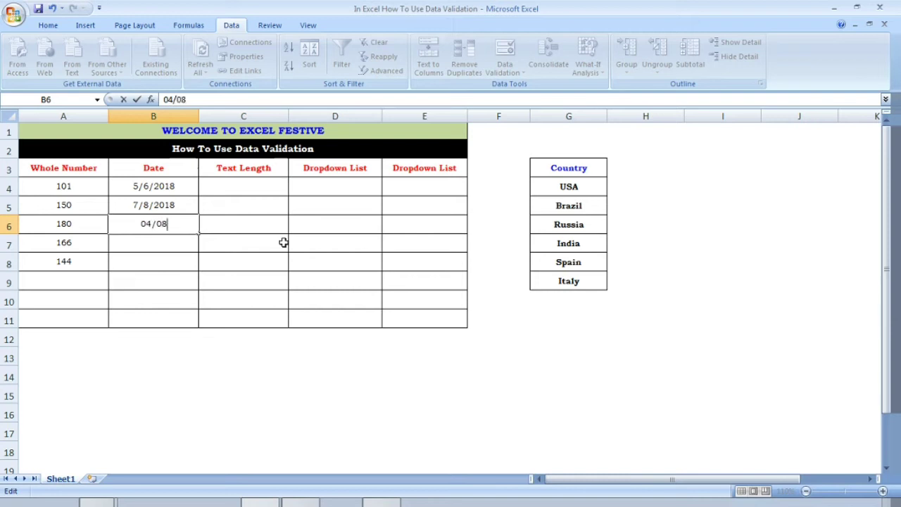
type("/")
type("2018")
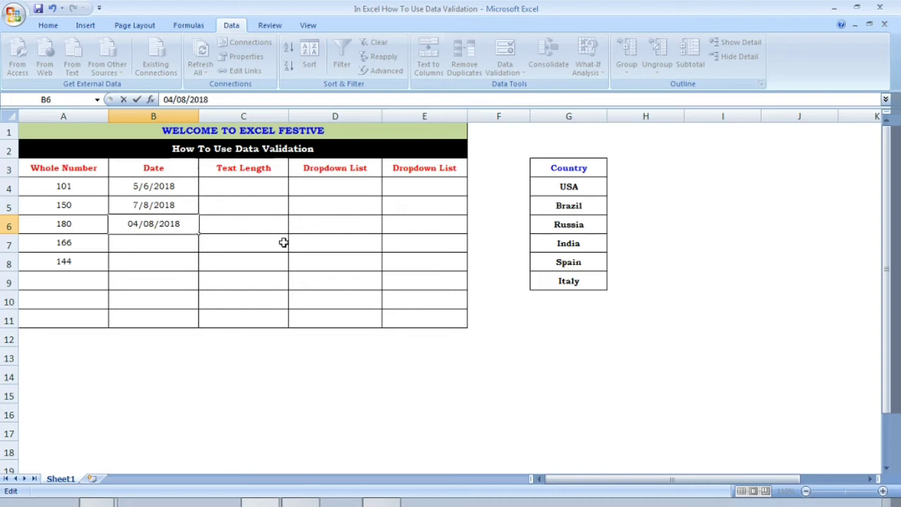
key("Return")
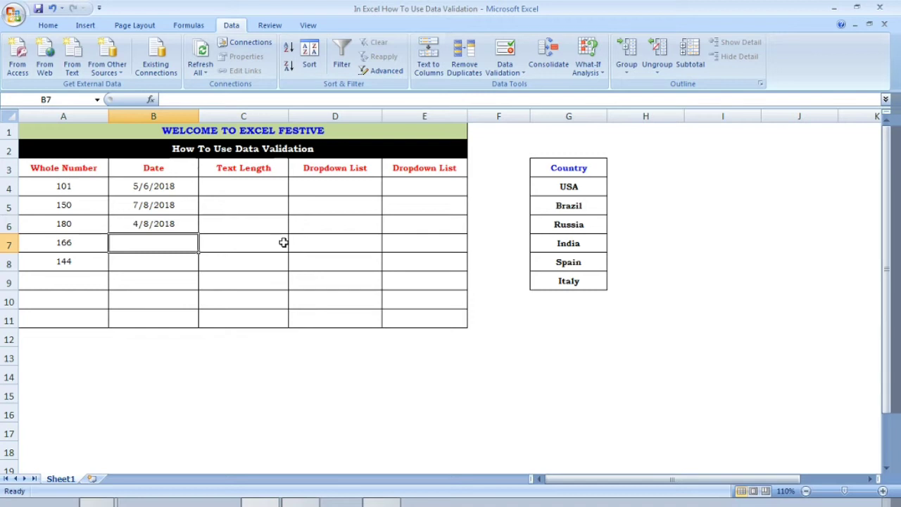
- Try 01/08/2016 in B7, then replace the rejected date with 09/03/2018
type("01/08/2016")
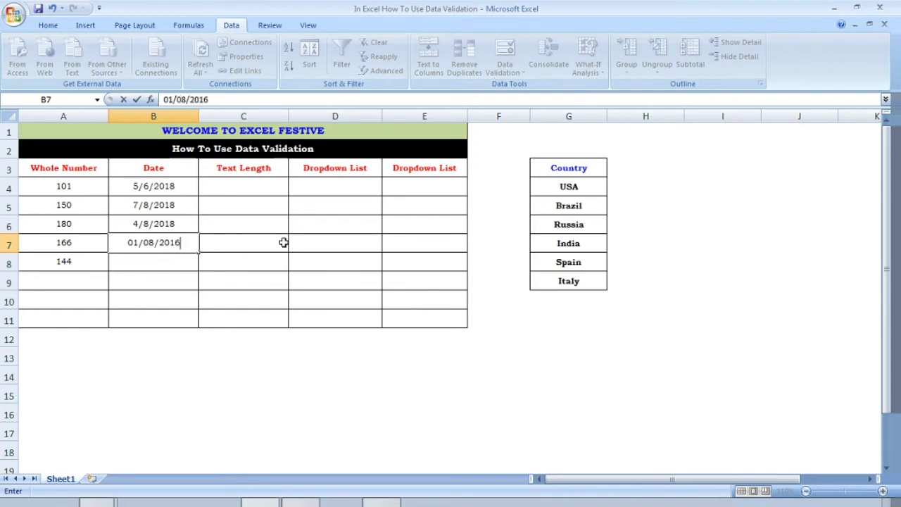
key("Return")
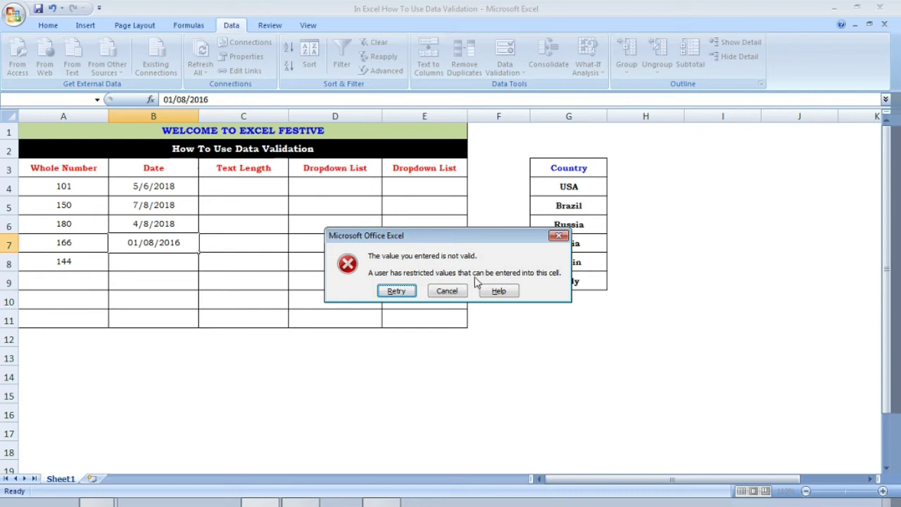
left_click(396, 291)
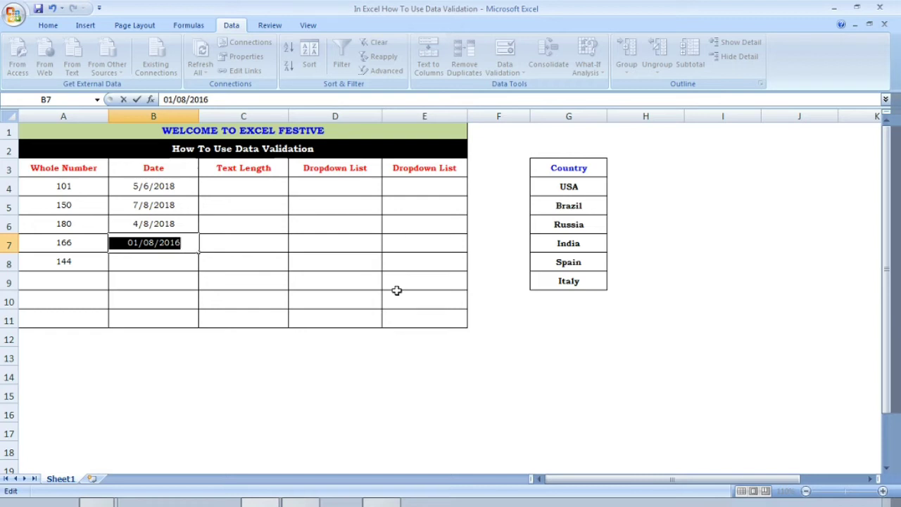
type("09/")
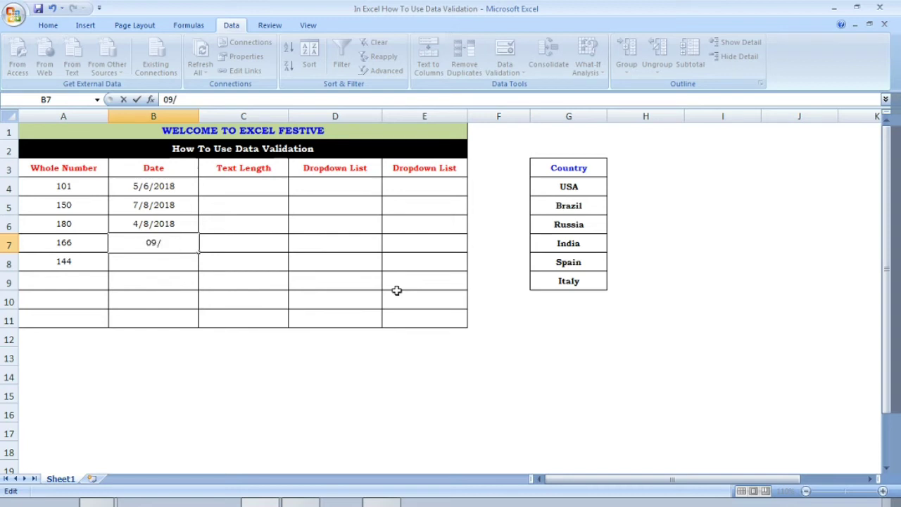
type("03/2018")
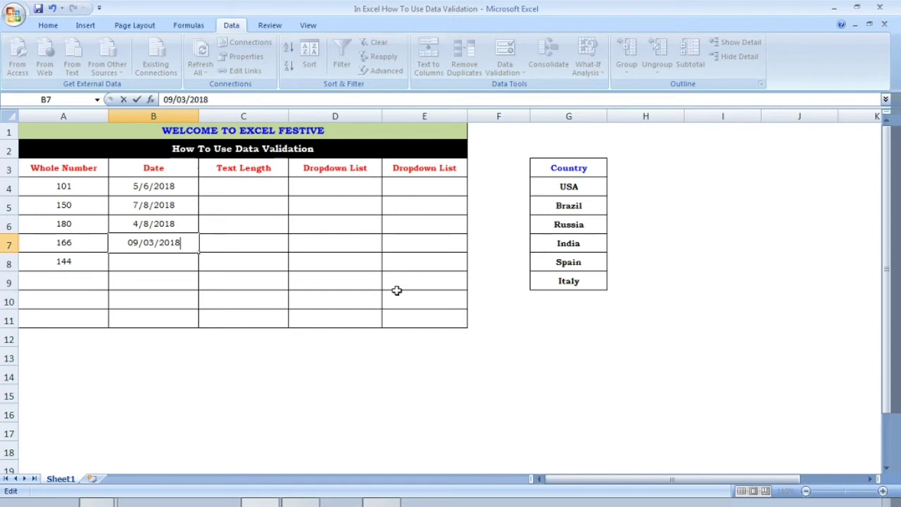
key("Return")
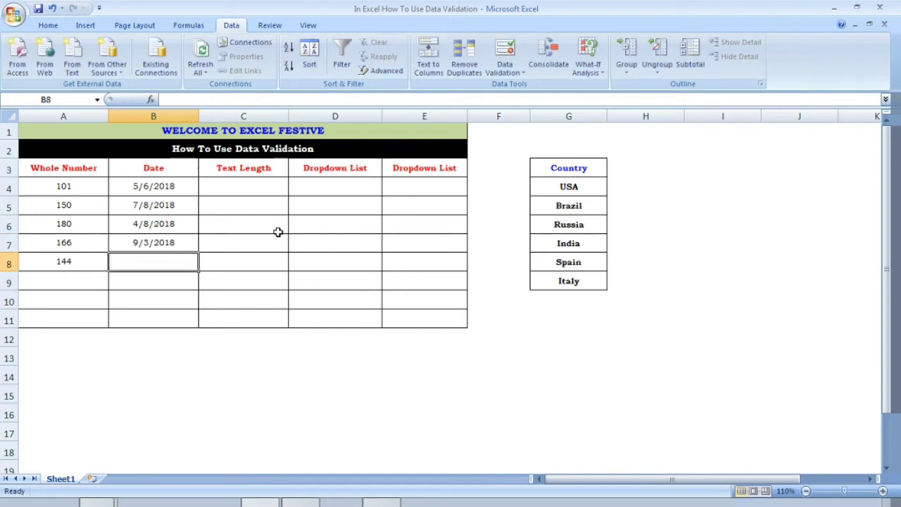
- Check the stored dates in the Date column cells B4 to B7
left_click(181, 242)
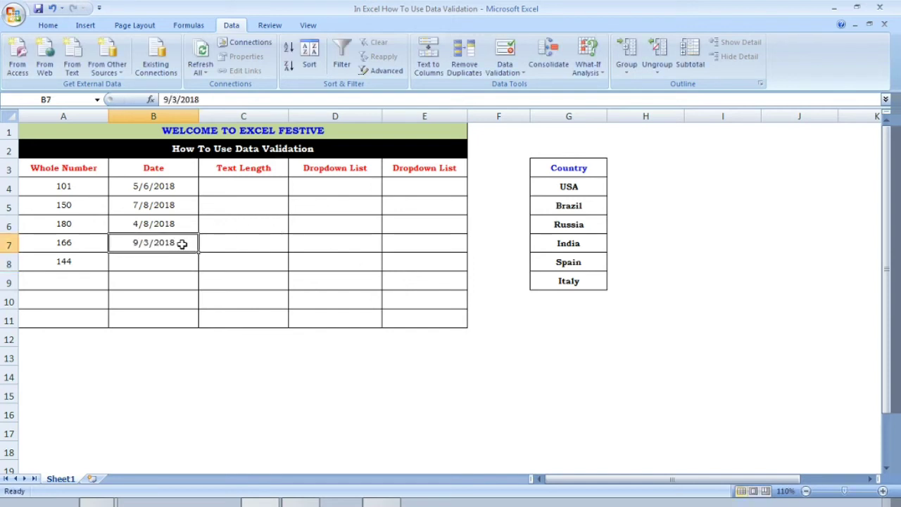
left_click(161, 321)
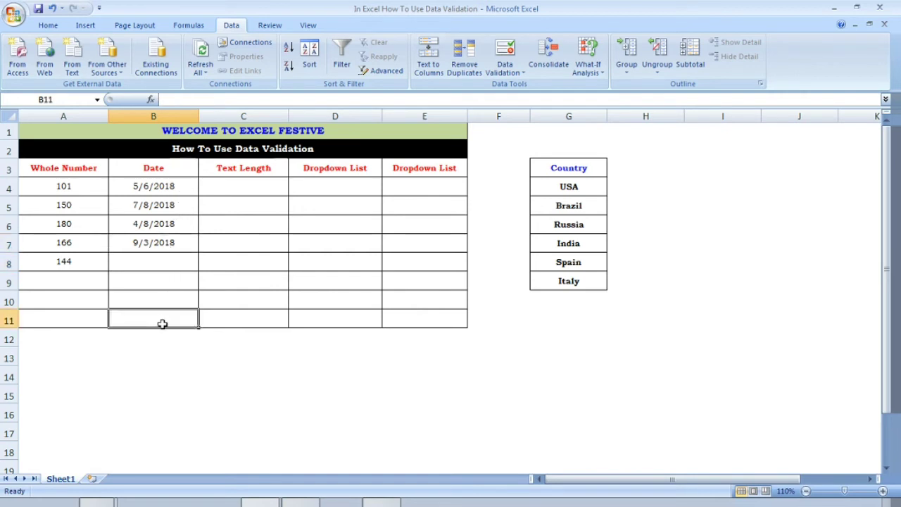
left_click(171, 190)
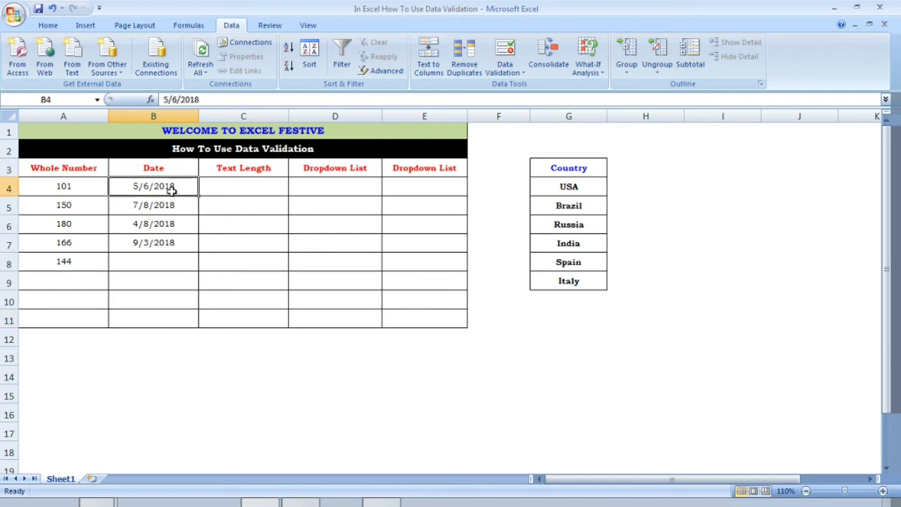
left_click(162, 288)
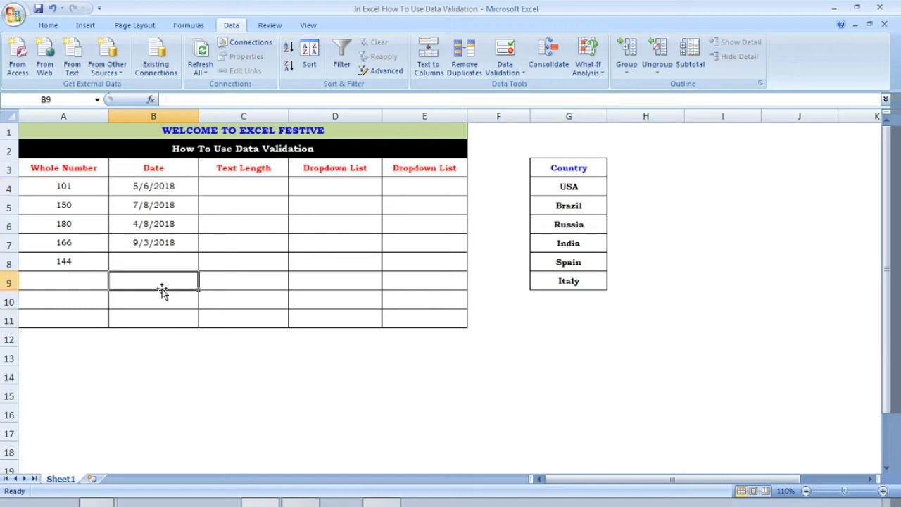
left_click(171, 241)
left_click(178, 222)
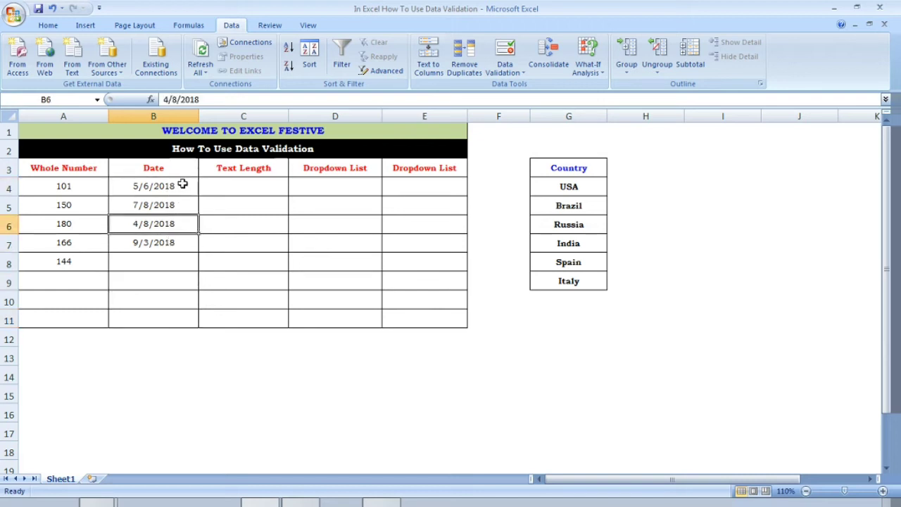
left_click(182, 184)
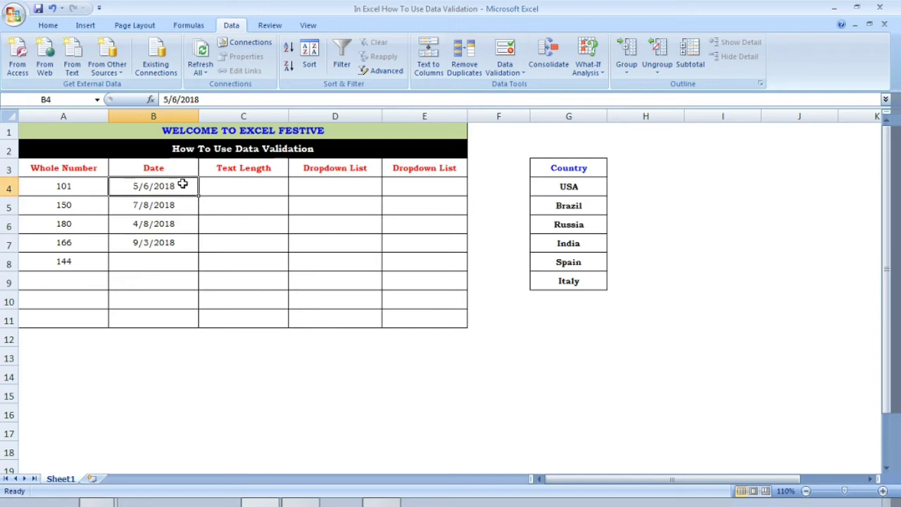
left_click(240, 187)
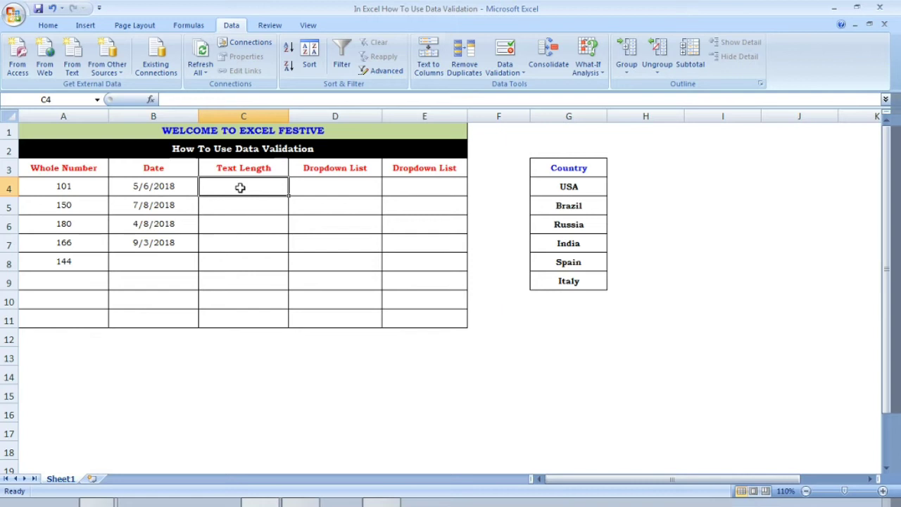
- Select C4:C11 and allow only text between 3 and 6 characters long
left_click_drag(240, 188, 233, 313)
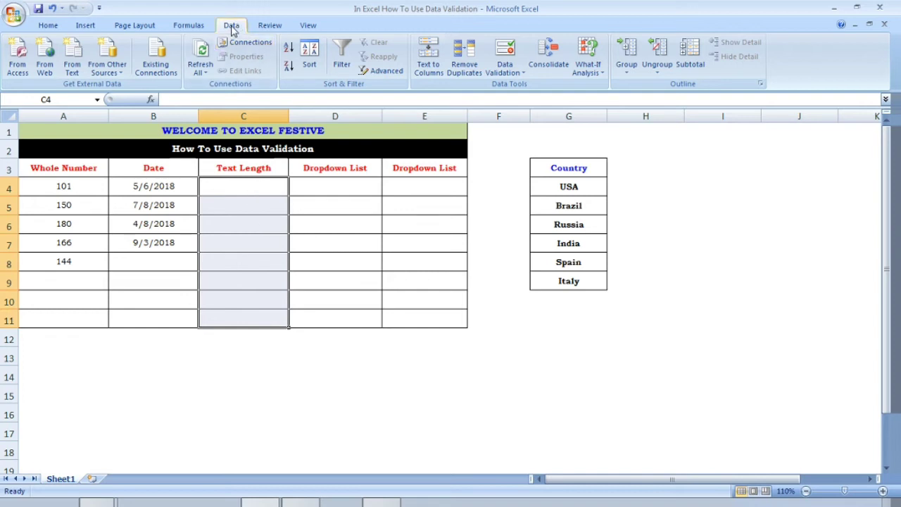
left_click(507, 55)
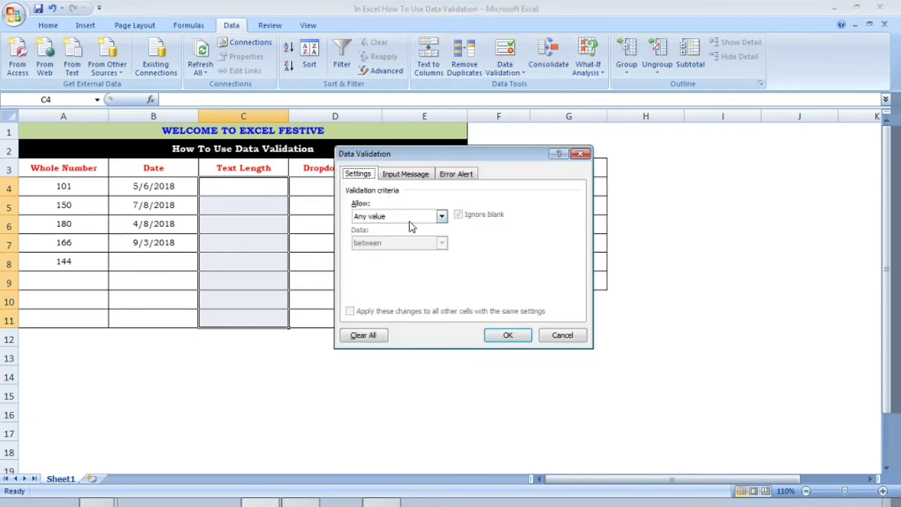
left_click(442, 216)
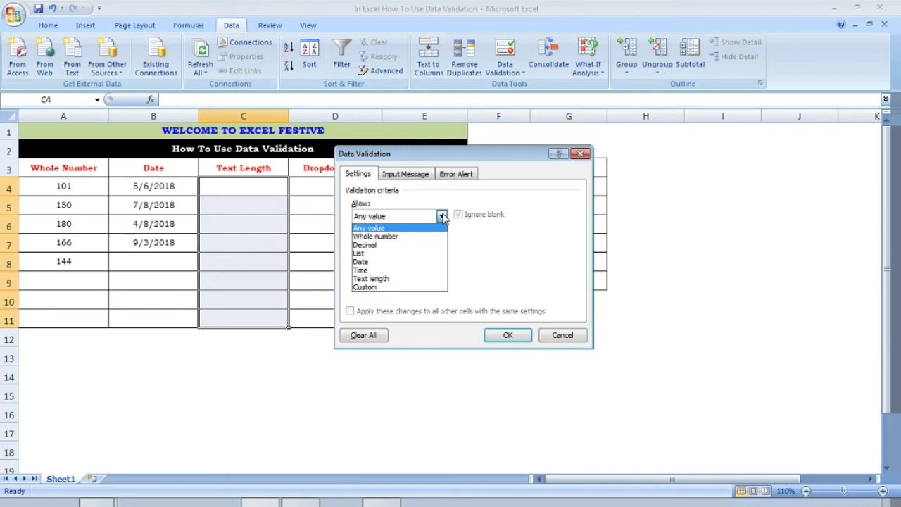
left_click(401, 279)
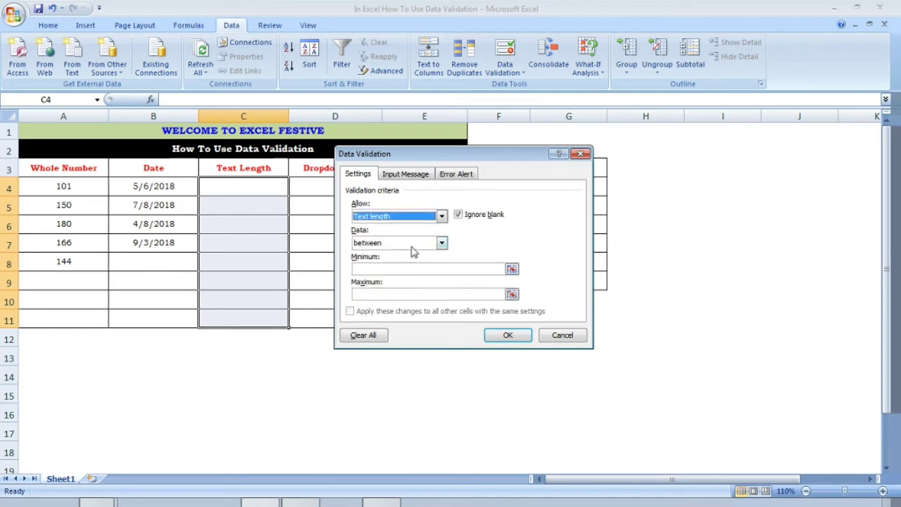
left_click(441, 244)
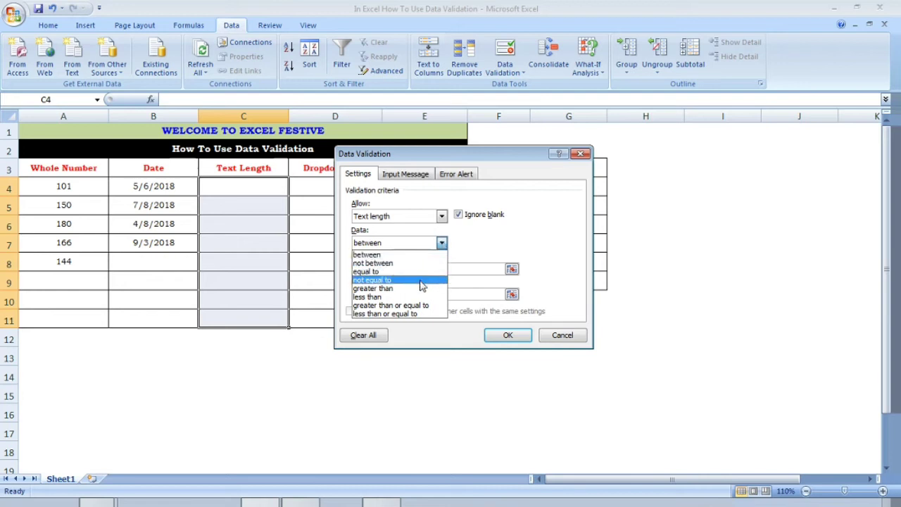
left_click(415, 254)
left_click(405, 267)
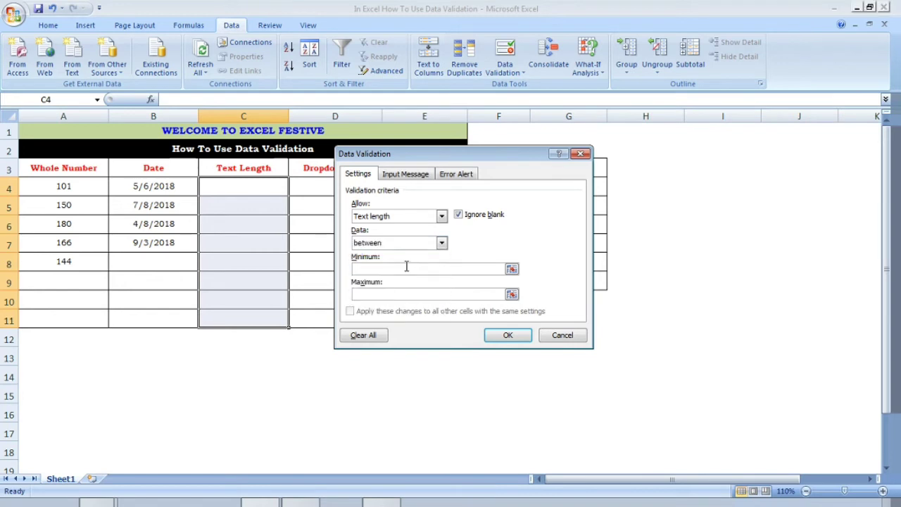
type("3")
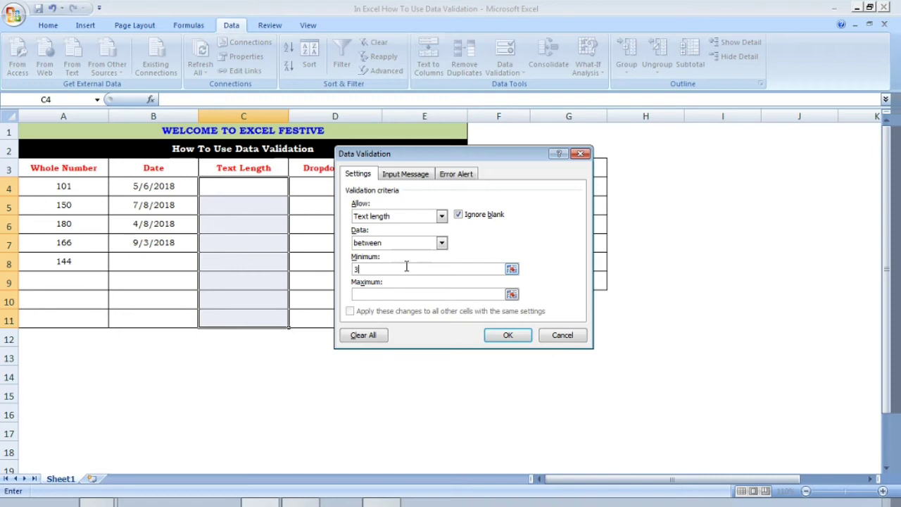
left_click(397, 291)
type("6")
left_click(508, 336)
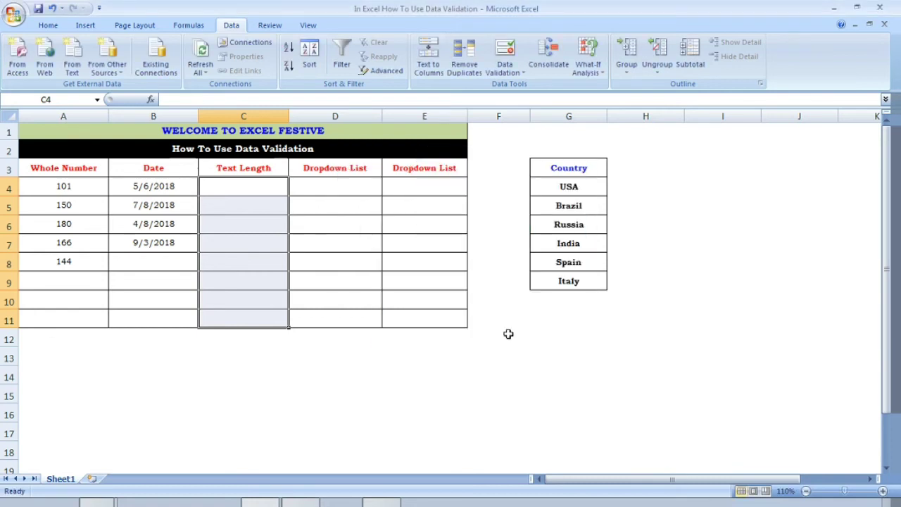
- Enter abc, abcd and abcdef in C4:C6, then try the seven-character abcdefg in C7
left_click(273, 190)
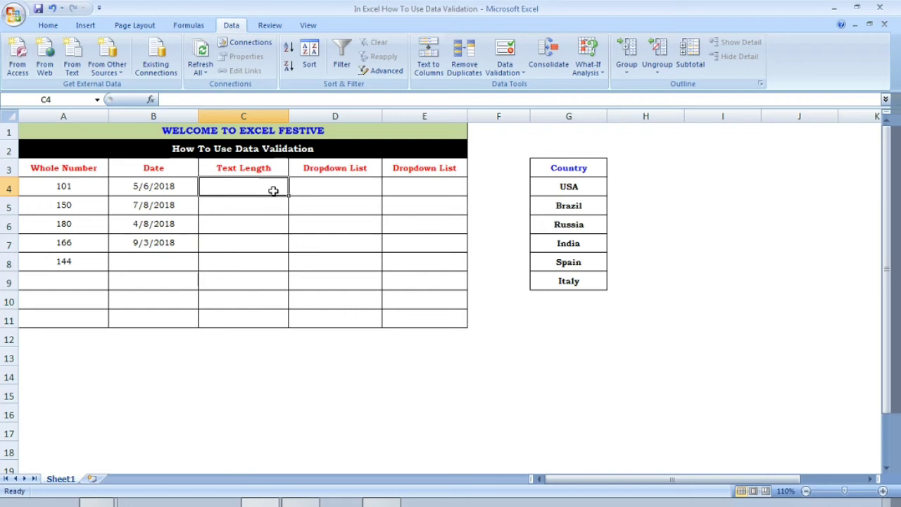
type("abc")
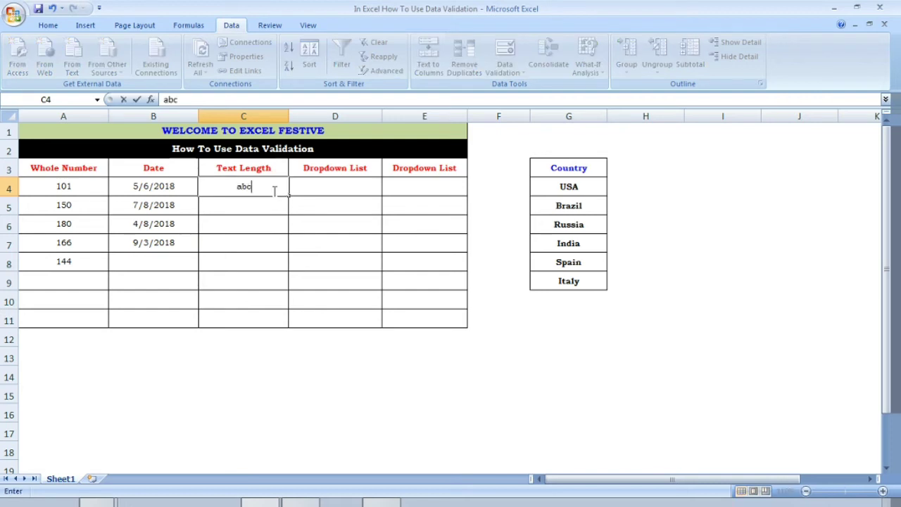
key("Return")
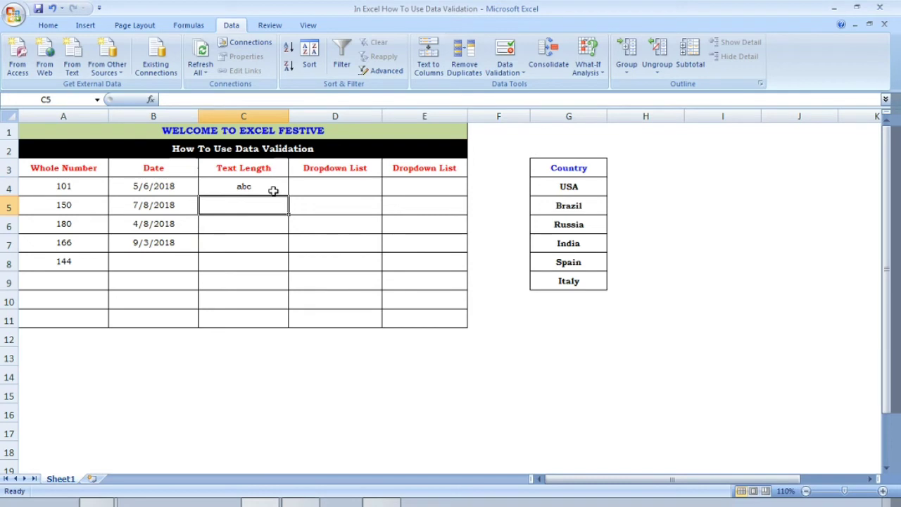
type("abcd")
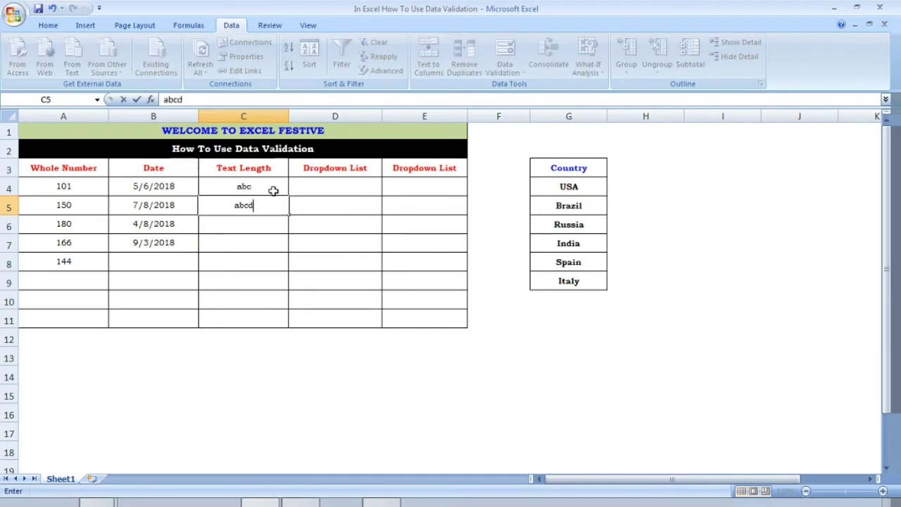
key("Return")
type("abcdef")
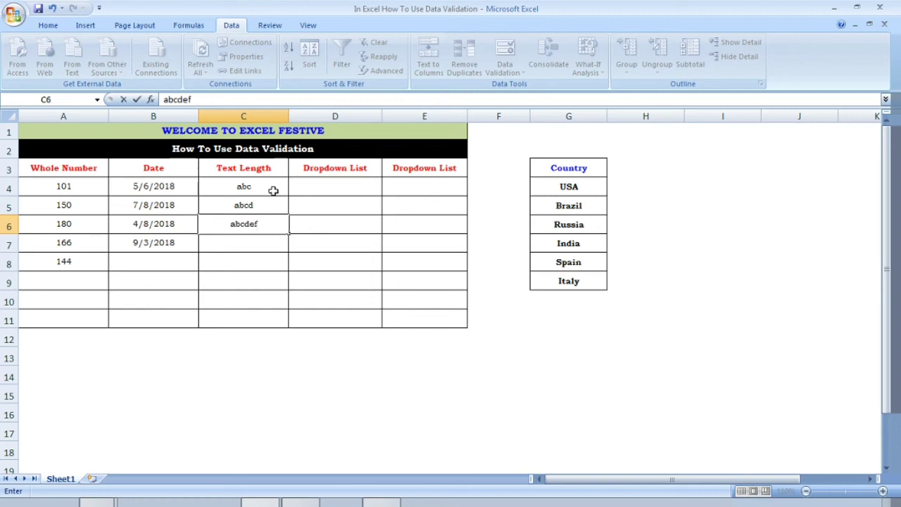
key("Return")
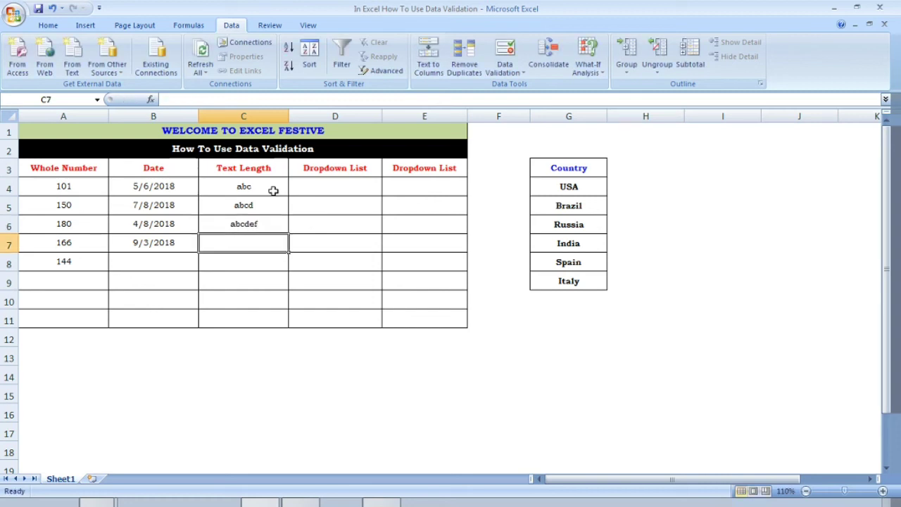
type("abcdefg")
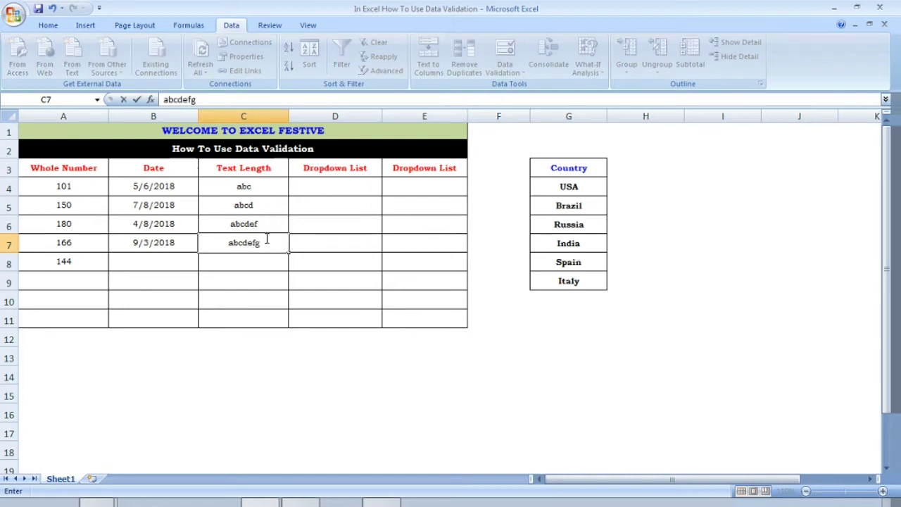
key("Return")
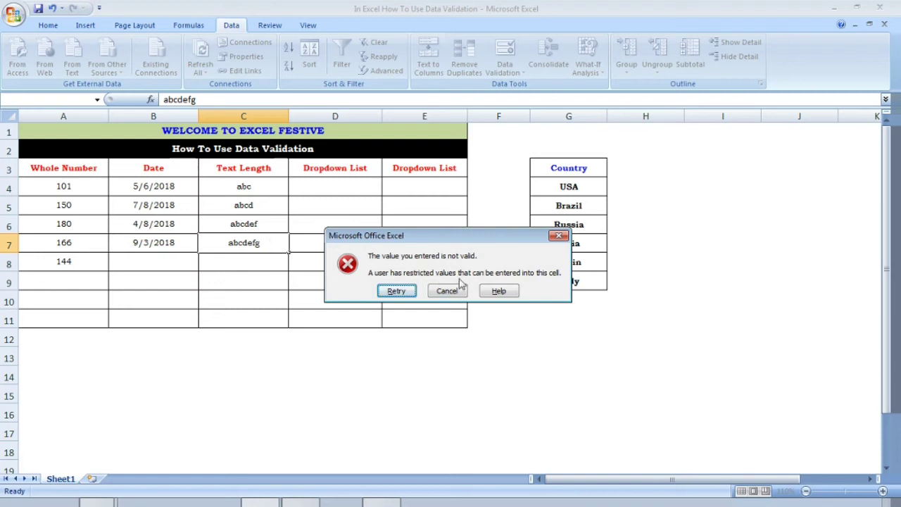
- Retry the rejected C7 entry with the valid text klmn
left_click(396, 292)
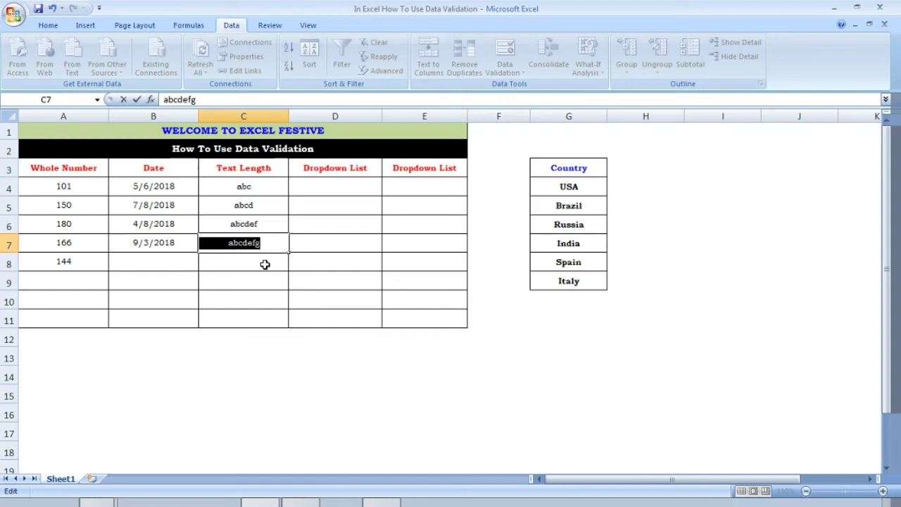
type("klmn")
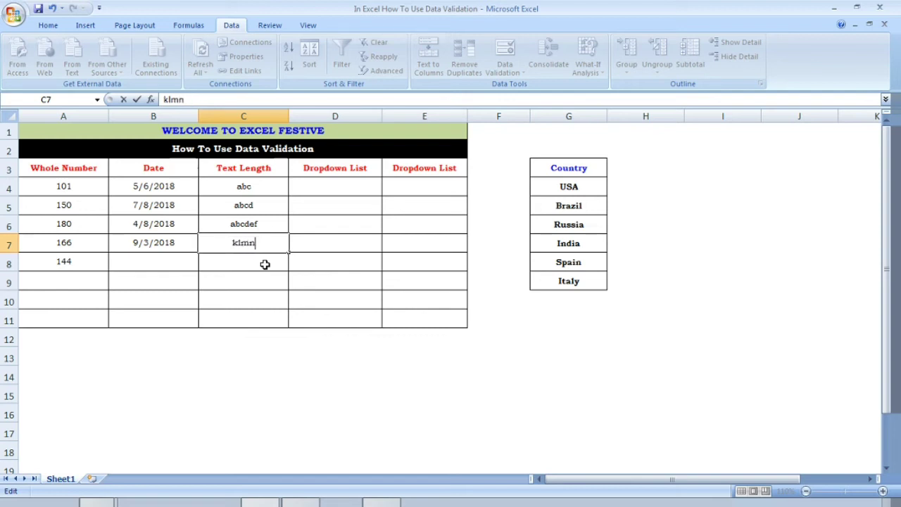
key("Return")
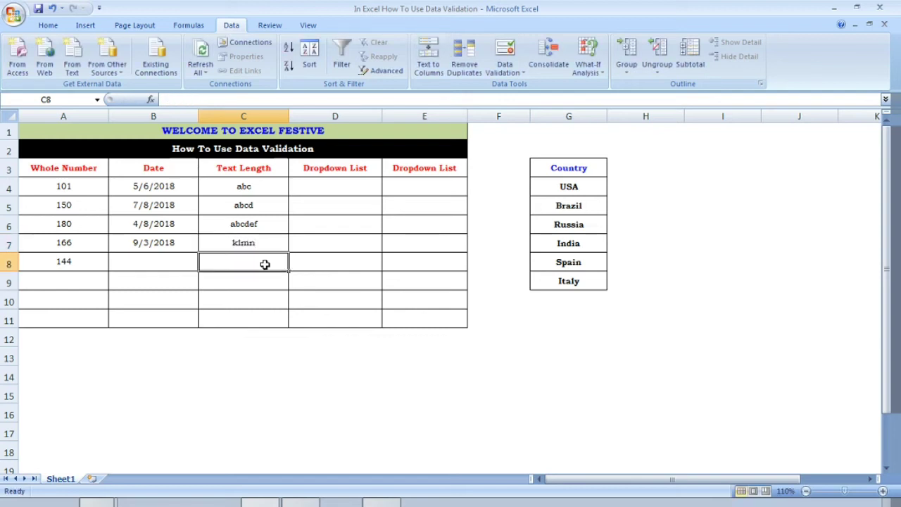
- Try the too-short ab in C8, and after its rejection replace it with ghj
type("ab")
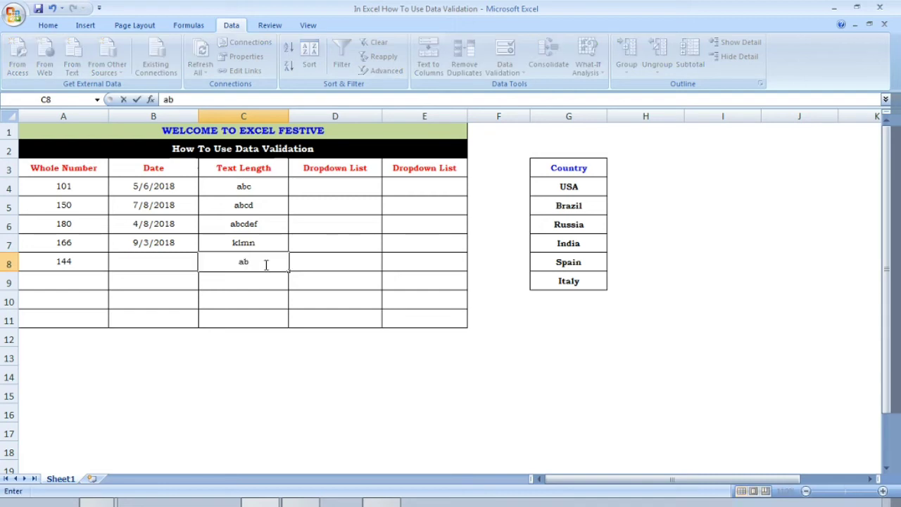
key("Return")
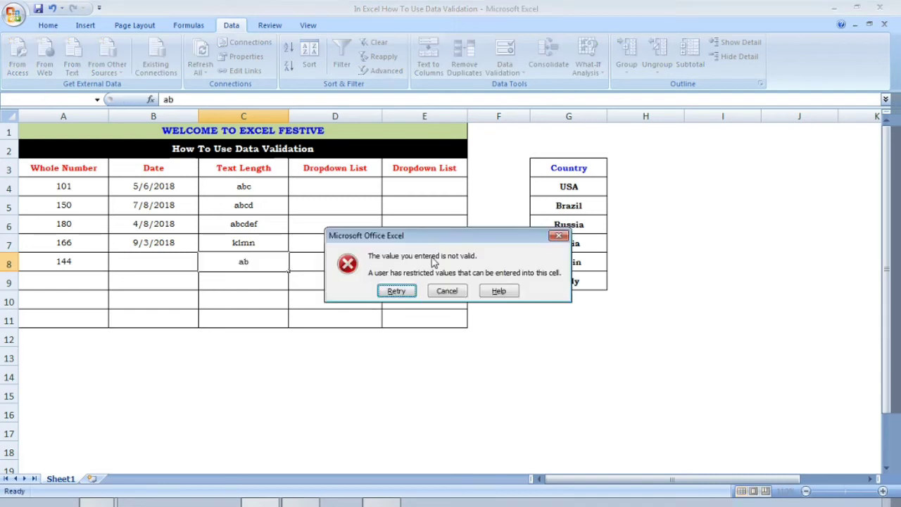
left_click(400, 292)
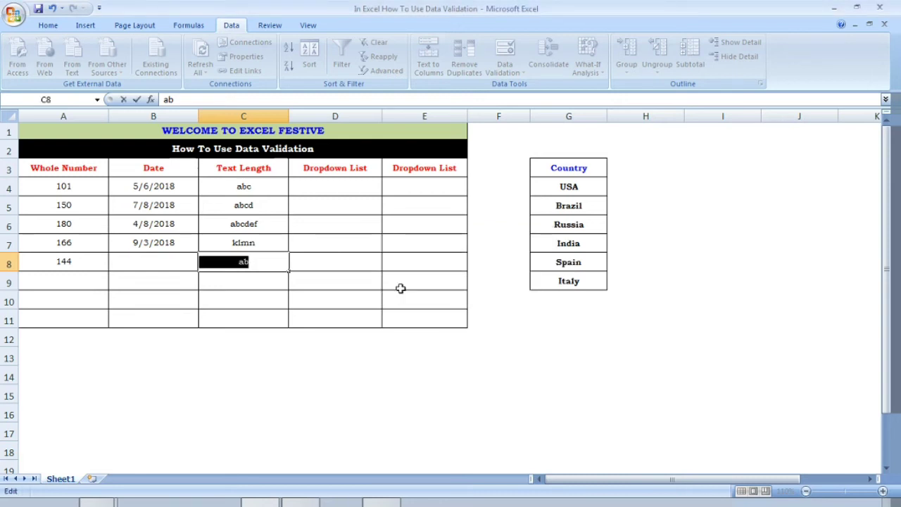
type("ghj")
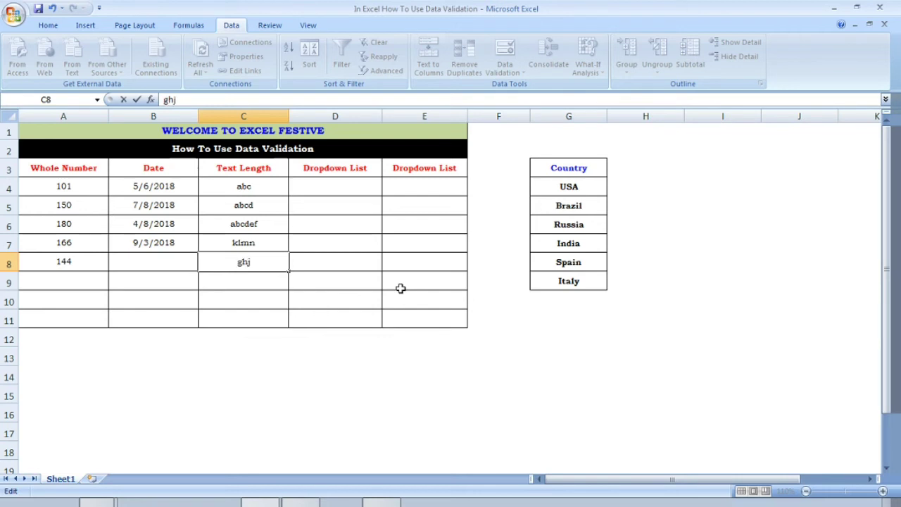
key("Return")
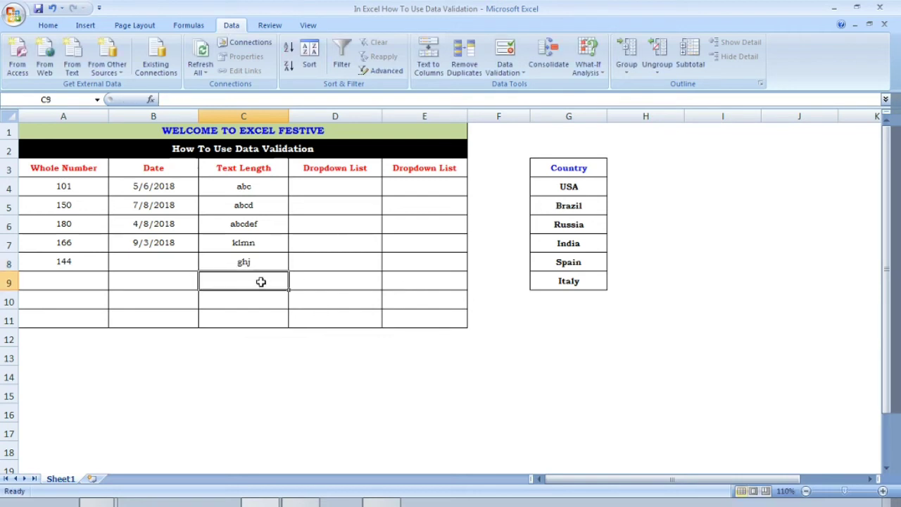
left_click(260, 262)
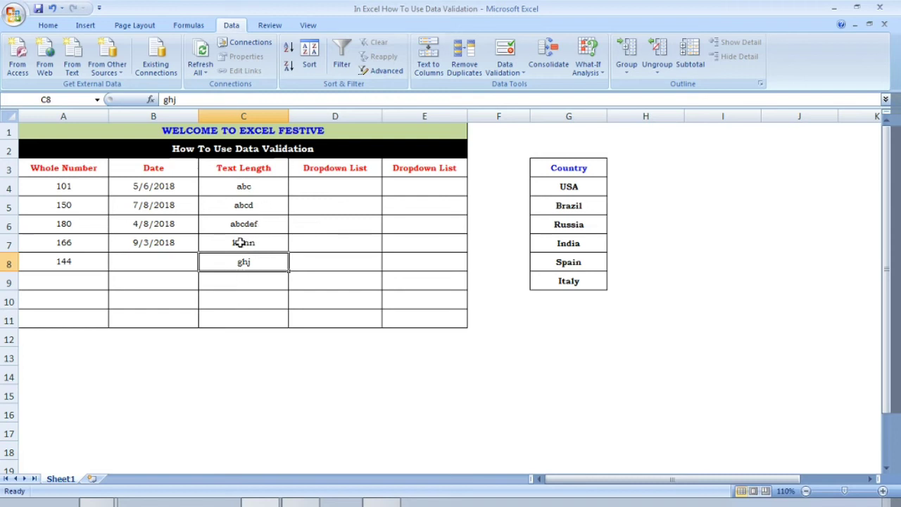
left_click(228, 319)
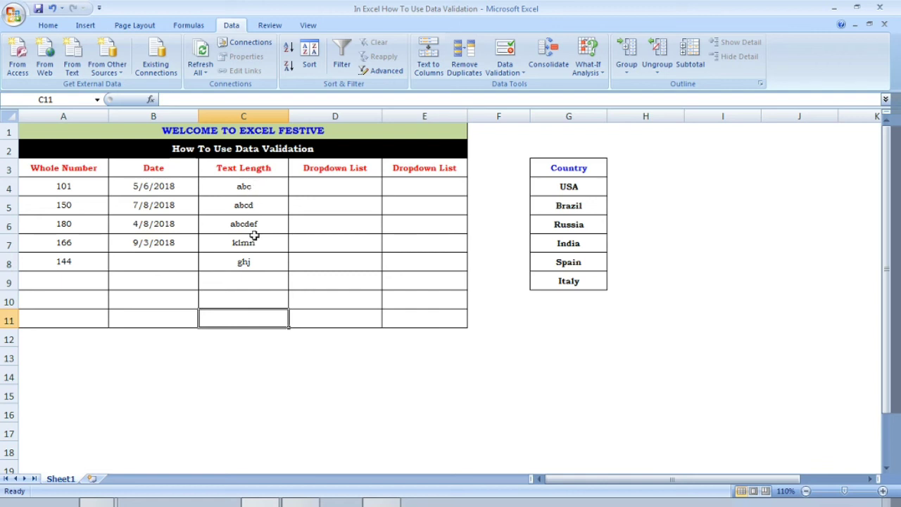
- Select cells D4:D11 beneath the first Dropdown List heading
left_click(337, 186)
left_click(346, 169)
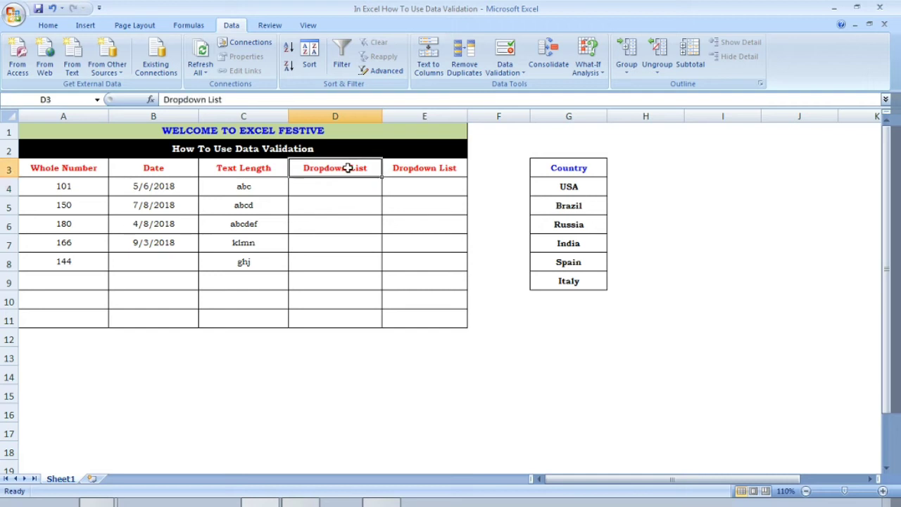
left_click(341, 186)
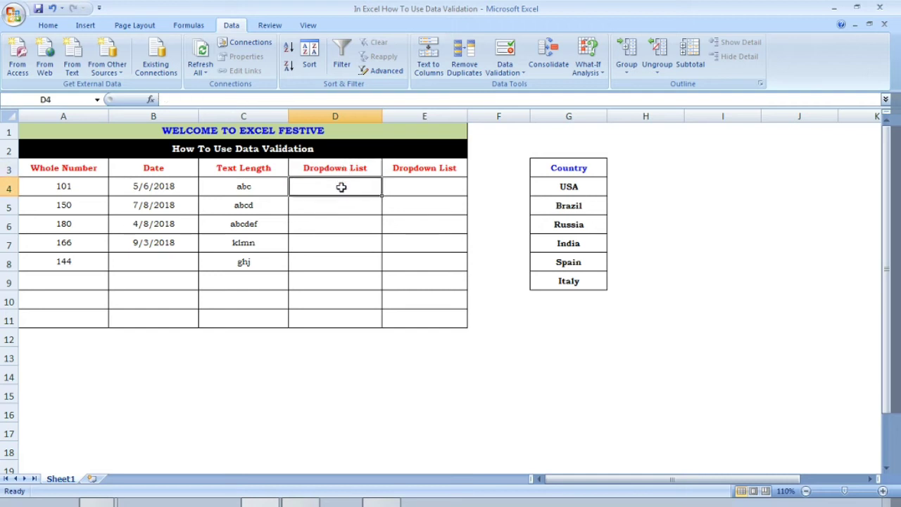
left_click_drag(341, 186, 328, 314)
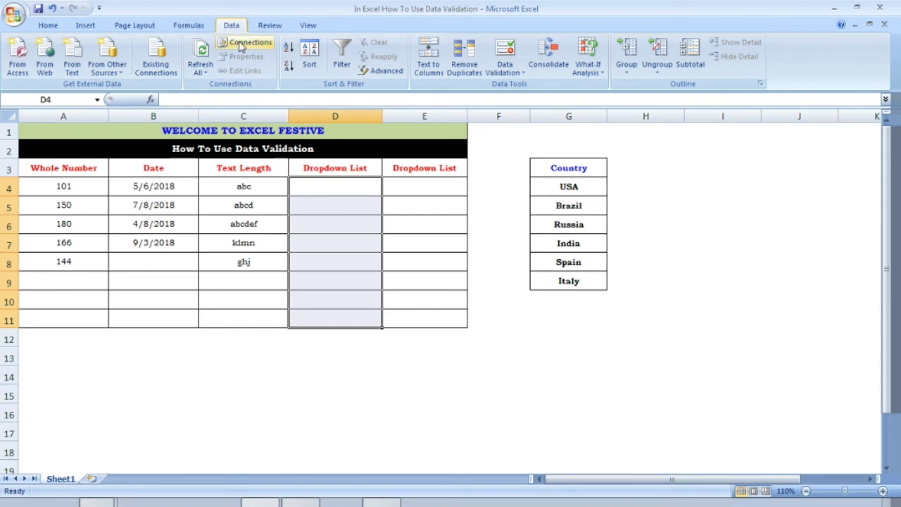
- Give D4:D11 a List validation rule with source India, Japan, Korea
left_click(503, 53)
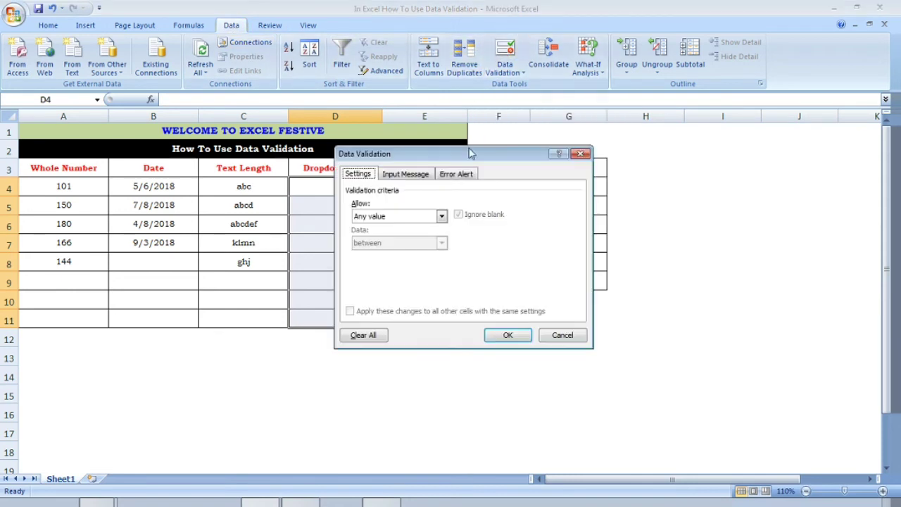
left_click_drag(468, 154, 634, 145)
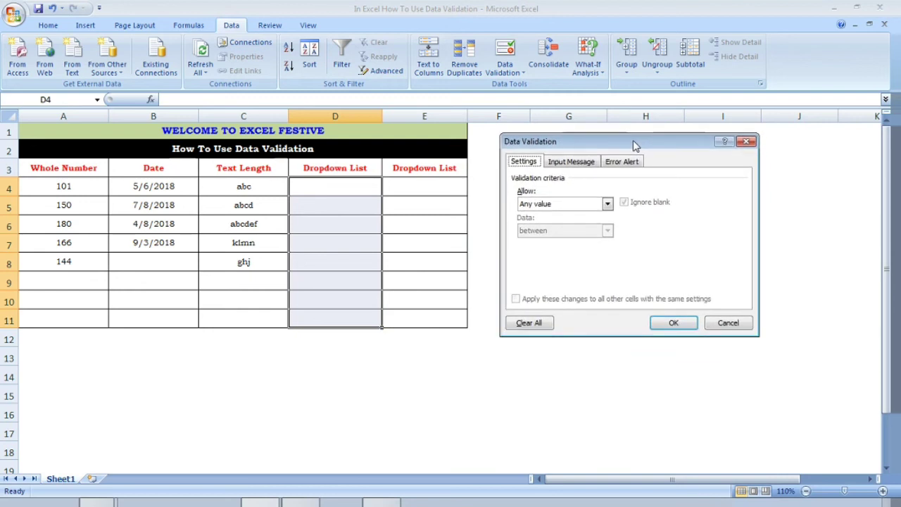
left_click(607, 203)
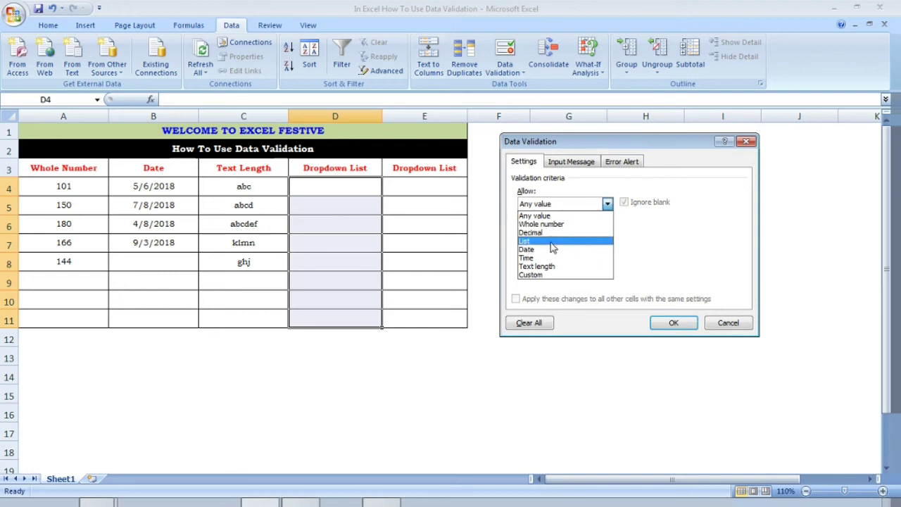
left_click(546, 242)
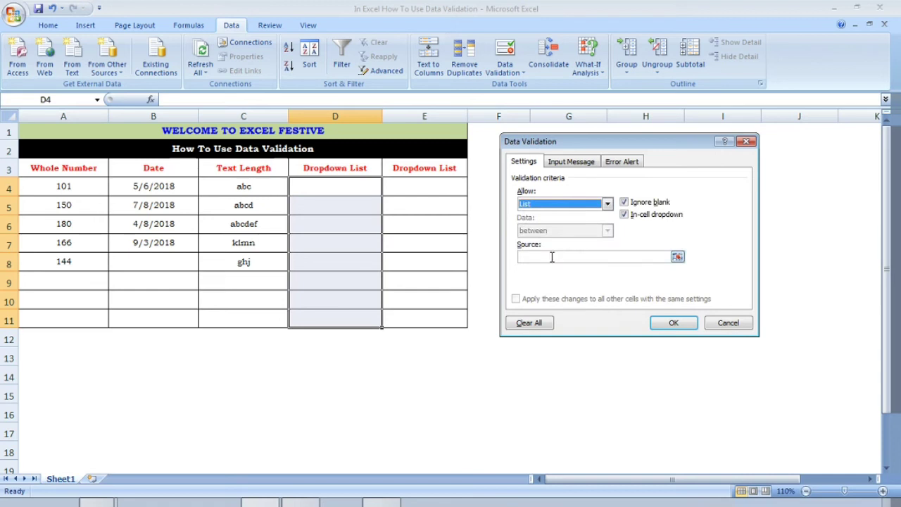
left_click(551, 257)
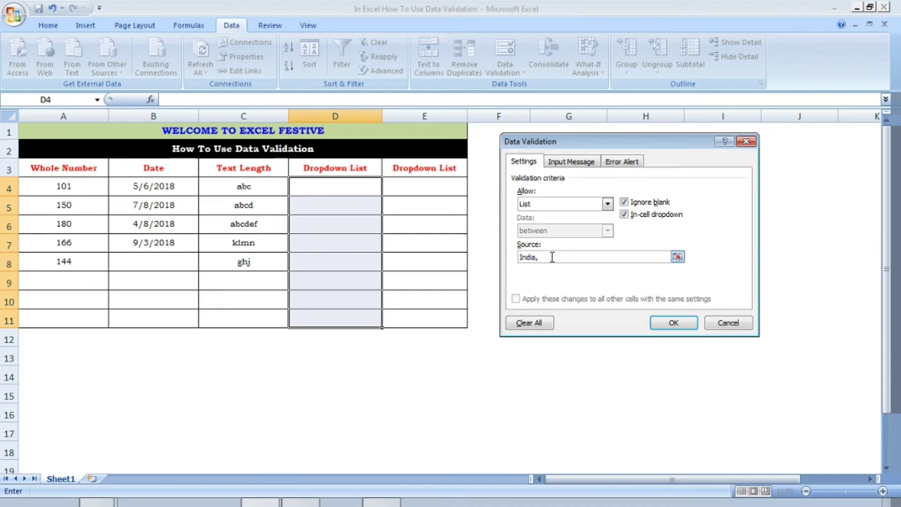
type("Japan, Korea")
left_click(672, 326)
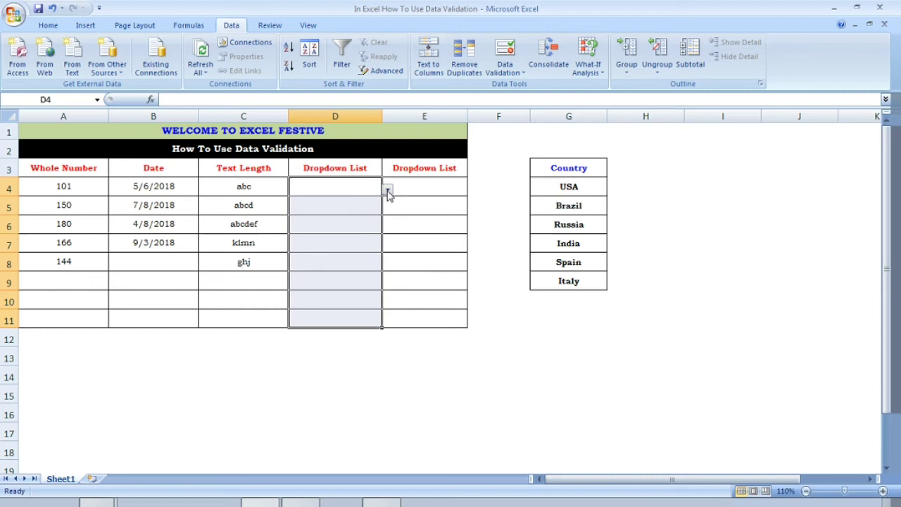
- Pick India for D4, Japan for D6, Korea for D9 and India for D11 from the dropdowns
left_click(348, 203)
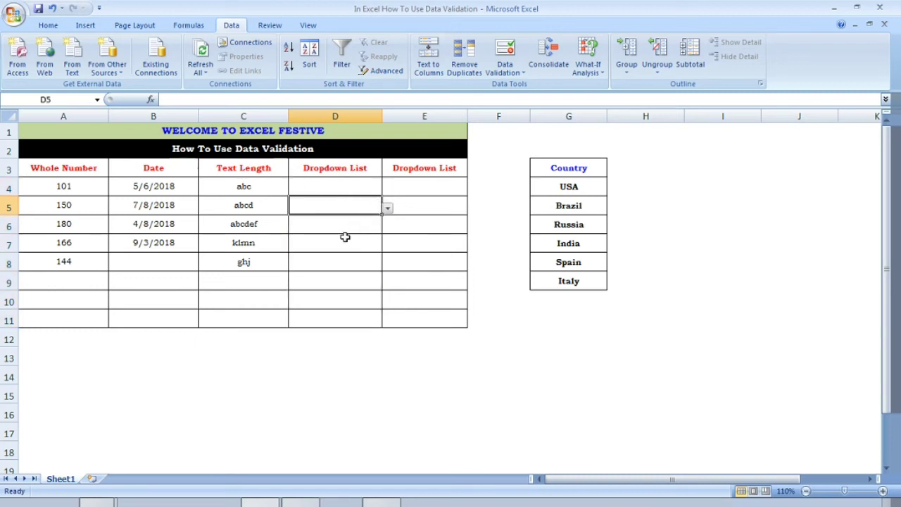
left_click(345, 239)
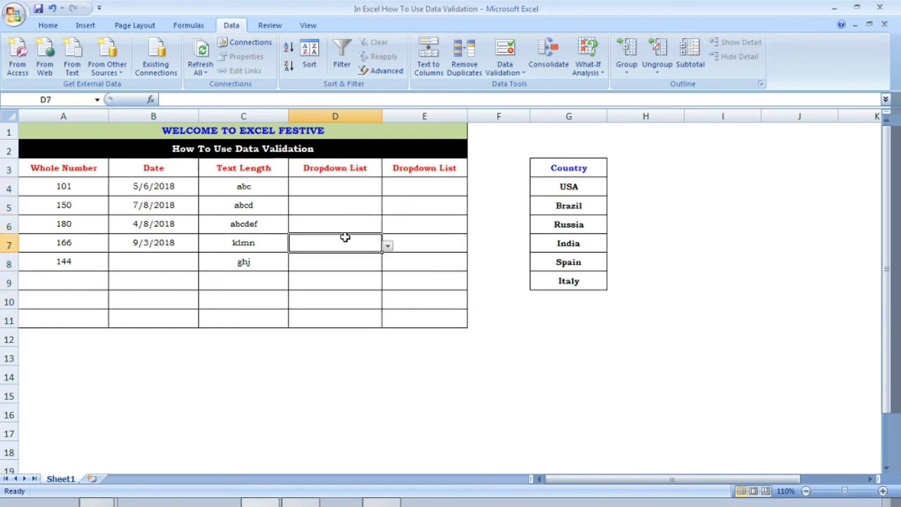
left_click(364, 189)
left_click(387, 191)
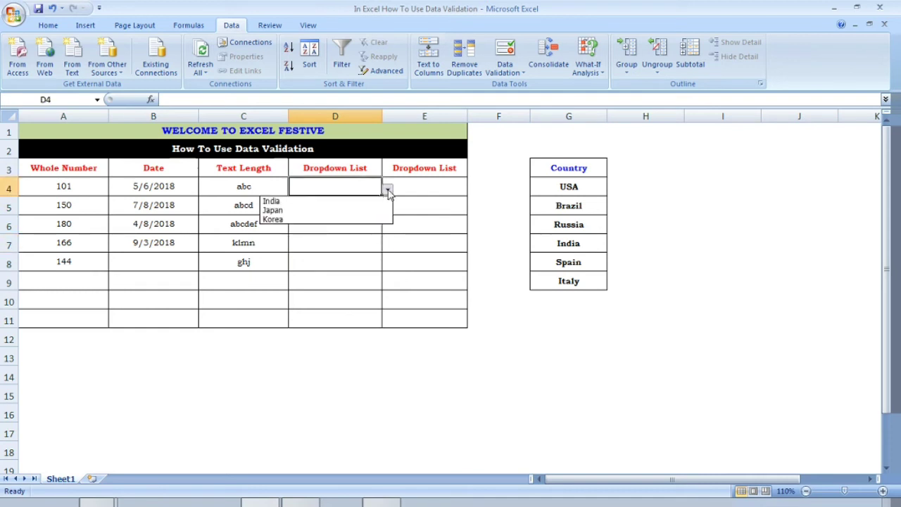
left_click(344, 202)
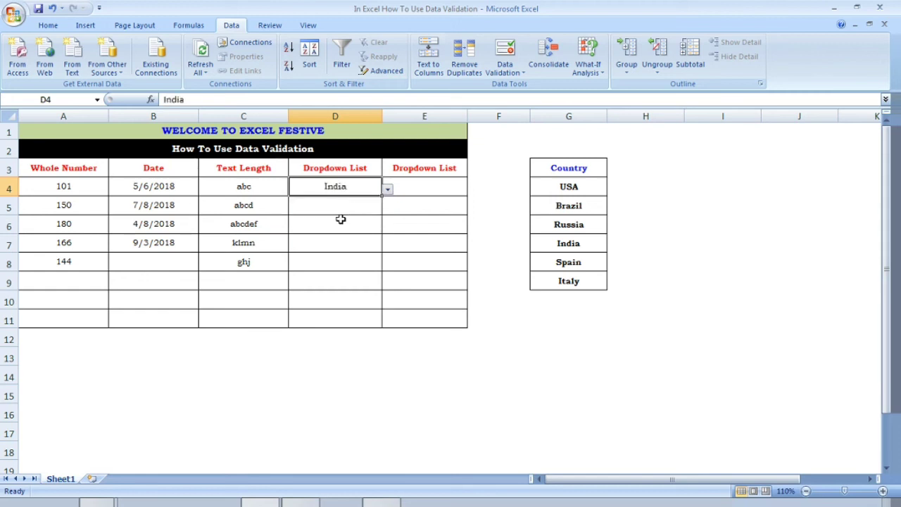
left_click(341, 225)
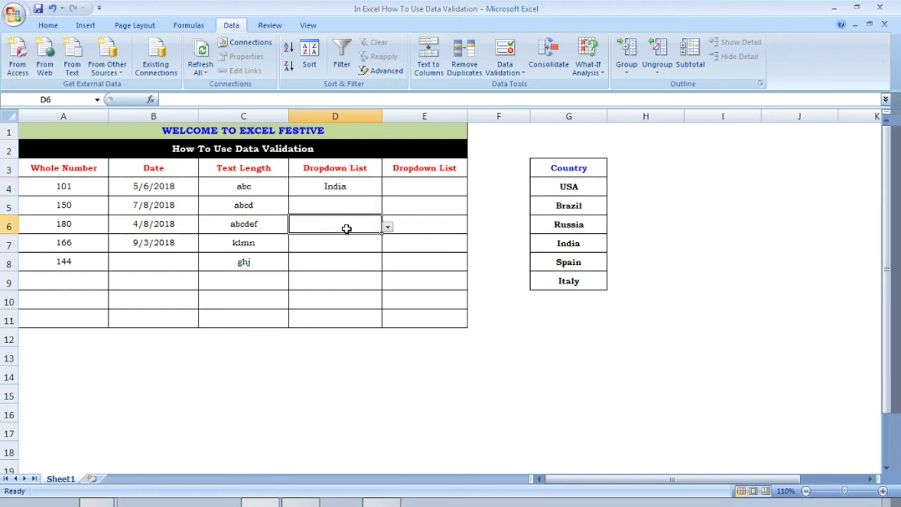
left_click(388, 227)
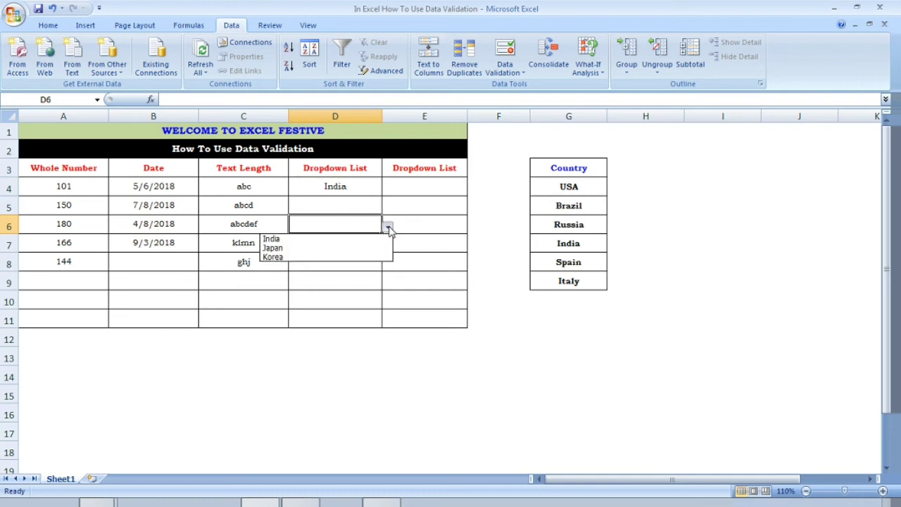
left_click(350, 248)
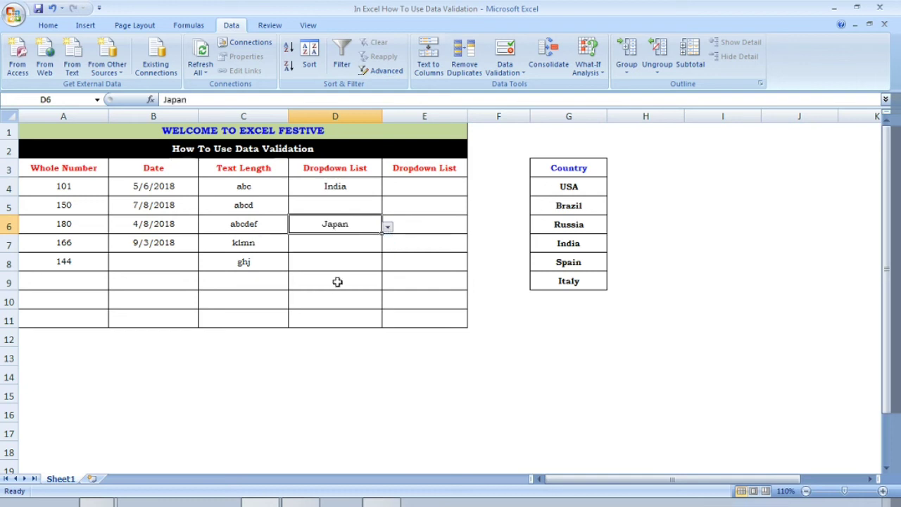
left_click(338, 281)
left_click(389, 285)
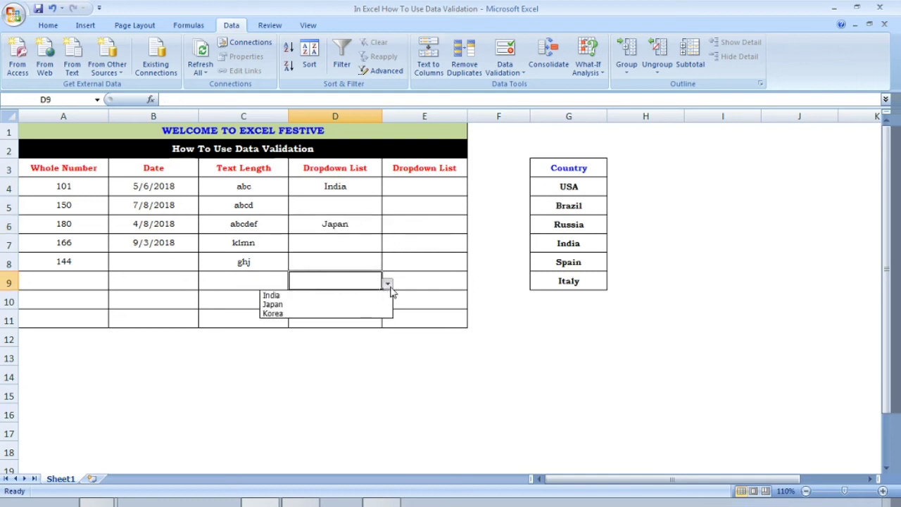
left_click(369, 314)
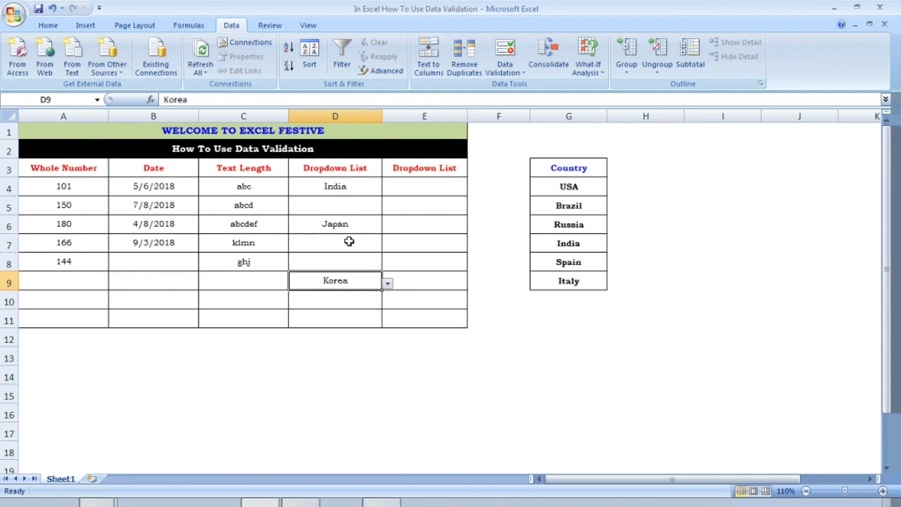
left_click(344, 315)
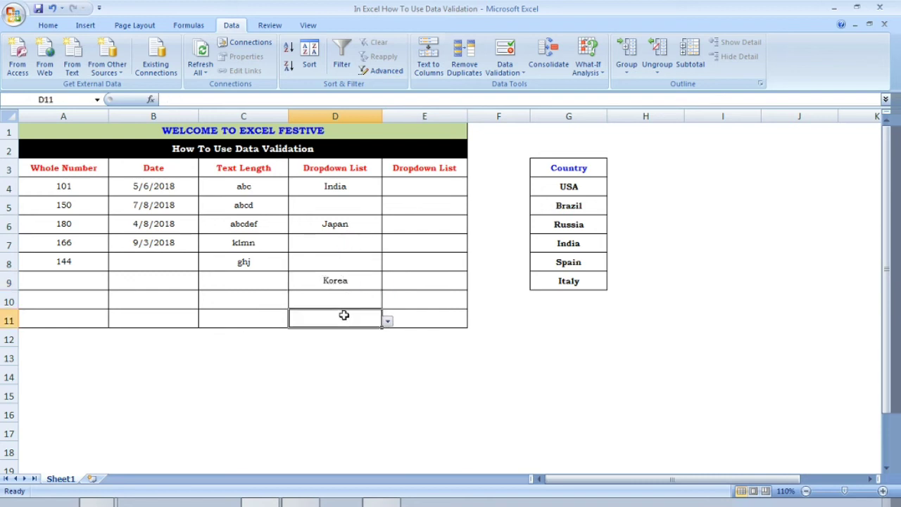
left_click(387, 321)
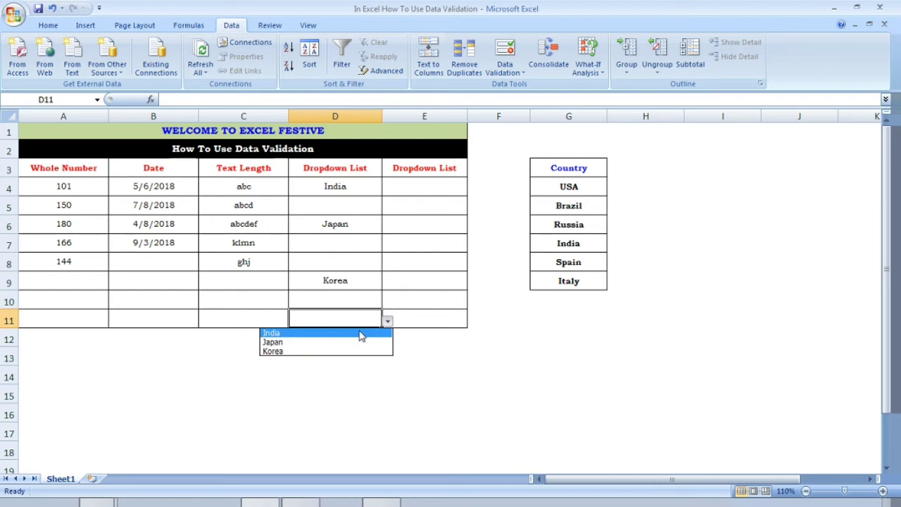
left_click(361, 332)
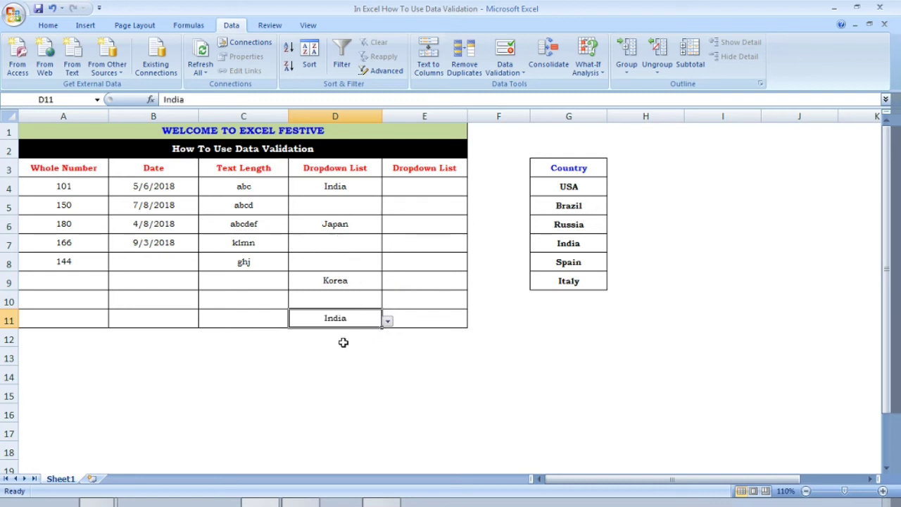
- Check the picked entries and empty cells in column D, ending on header E3
left_click(340, 354)
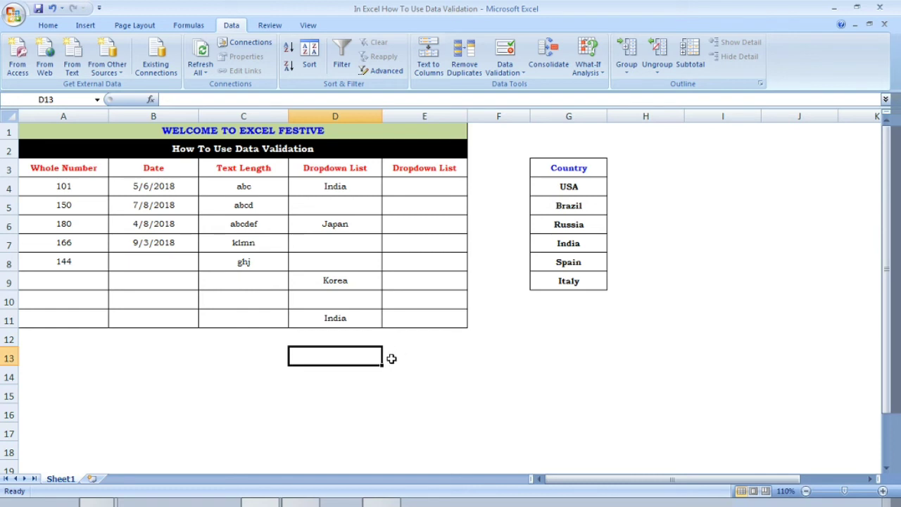
left_click(372, 318)
left_click(371, 298)
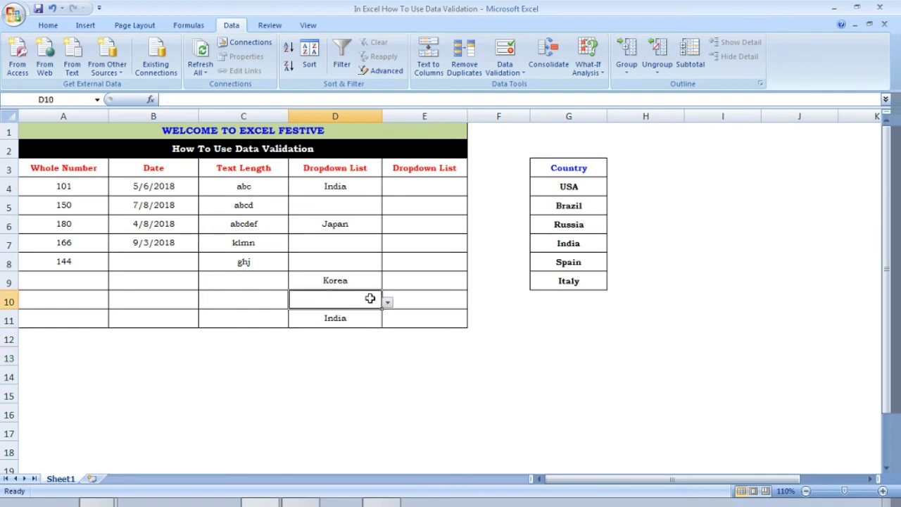
left_click(369, 277)
left_click(363, 262)
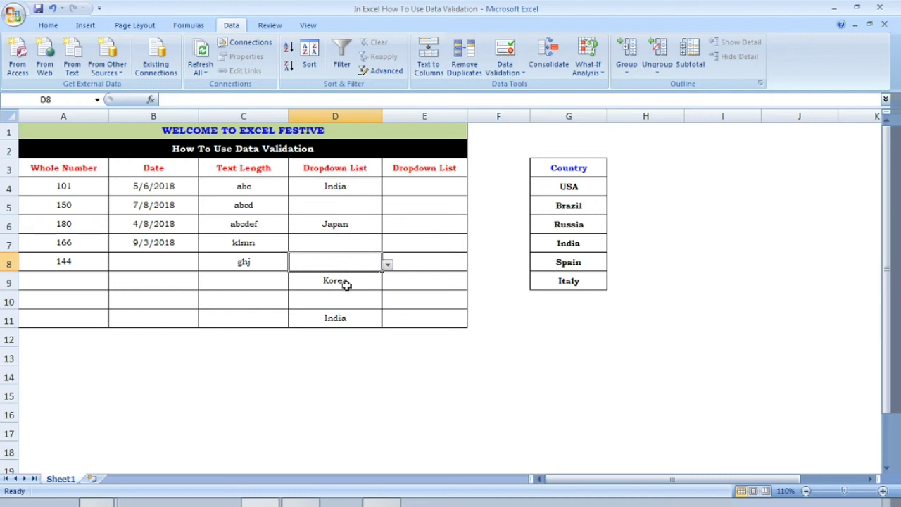
left_click(332, 357)
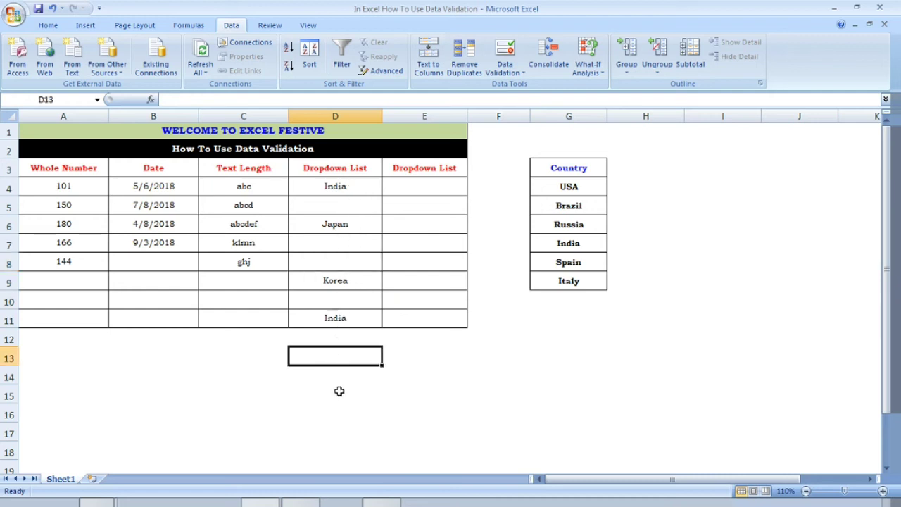
left_click(340, 391)
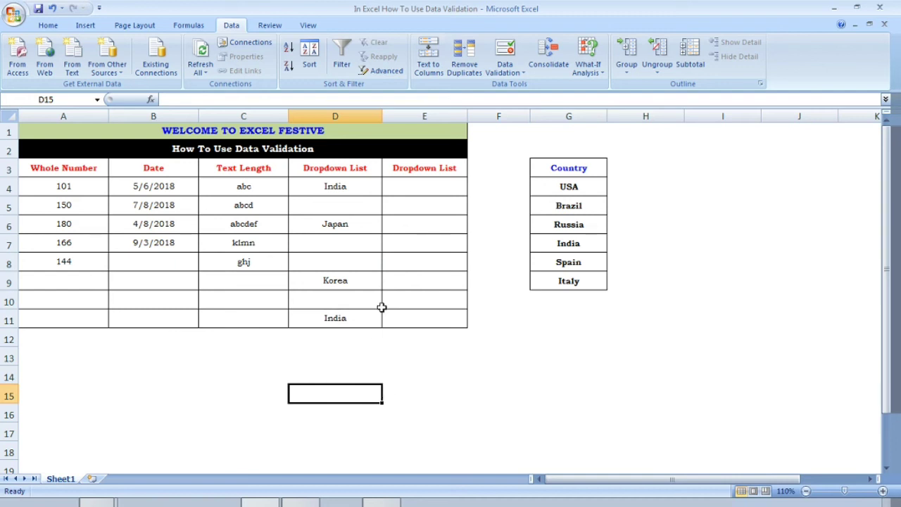
left_click(373, 241)
left_click(368, 217)
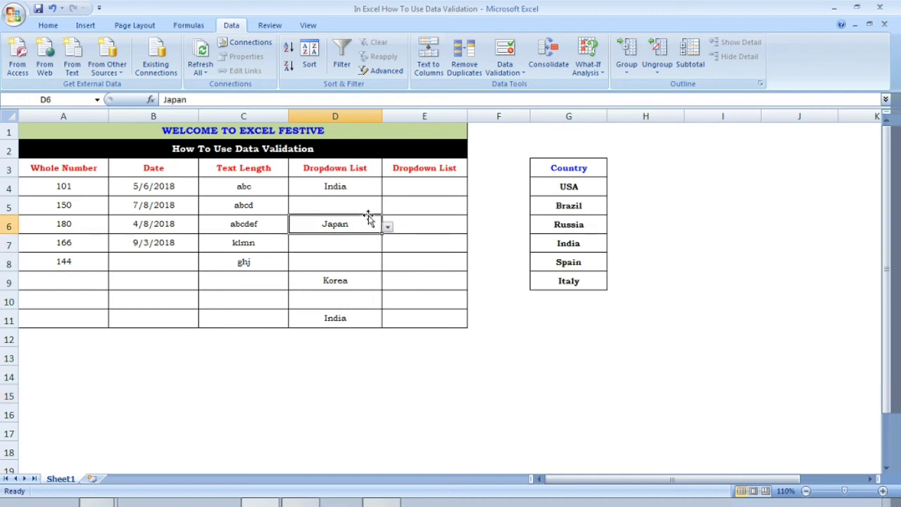
left_click(364, 201)
left_click(362, 184)
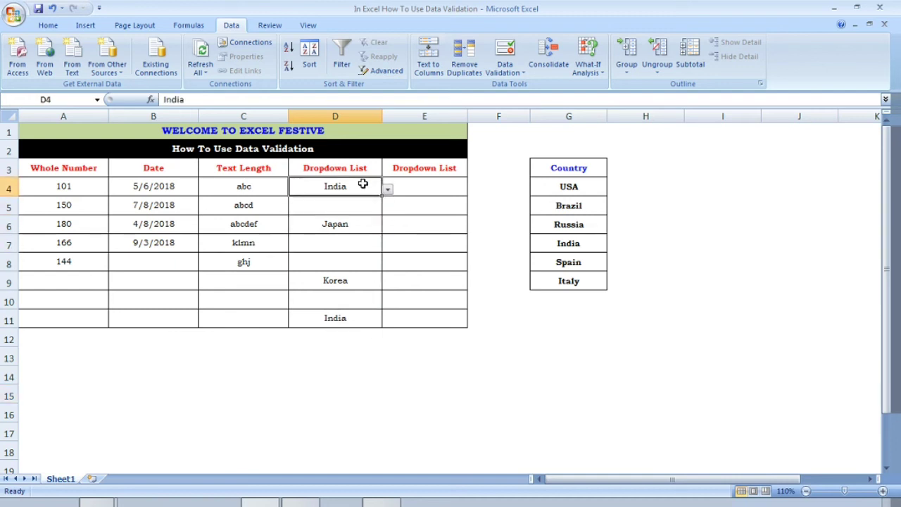
left_click(413, 169)
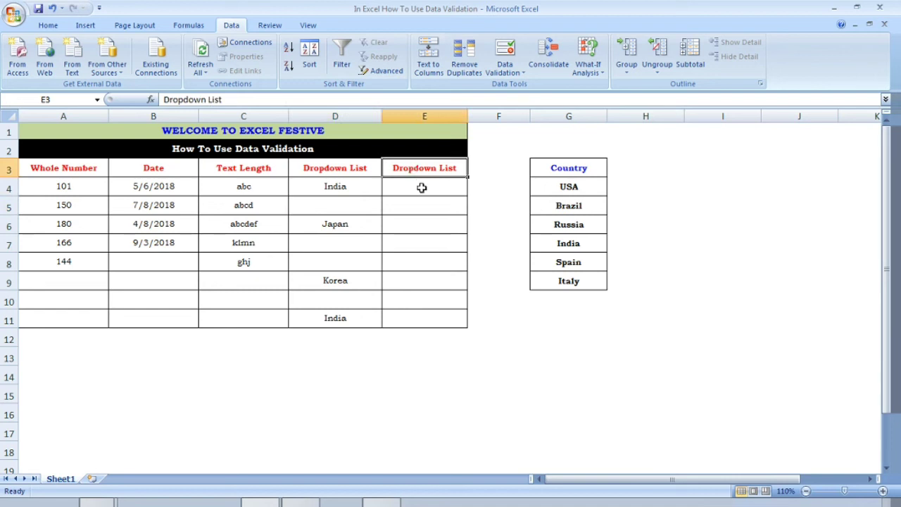
- Drag from E4 down to E11 to select the second dropdown column's cells
left_click(421, 187)
left_click_drag(422, 187, 419, 313)
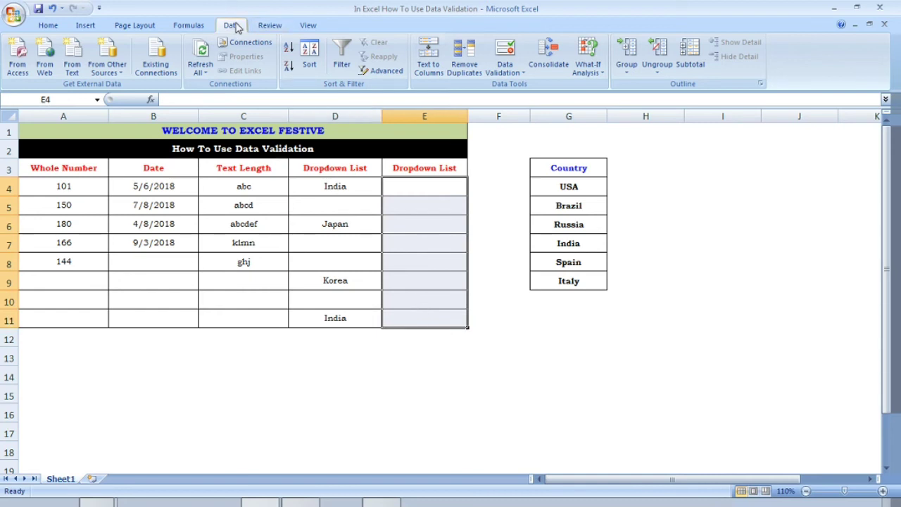
- Give E4:E11 a List validation rule sourced from the Country cells $G$4:$G$9
left_click(505, 54)
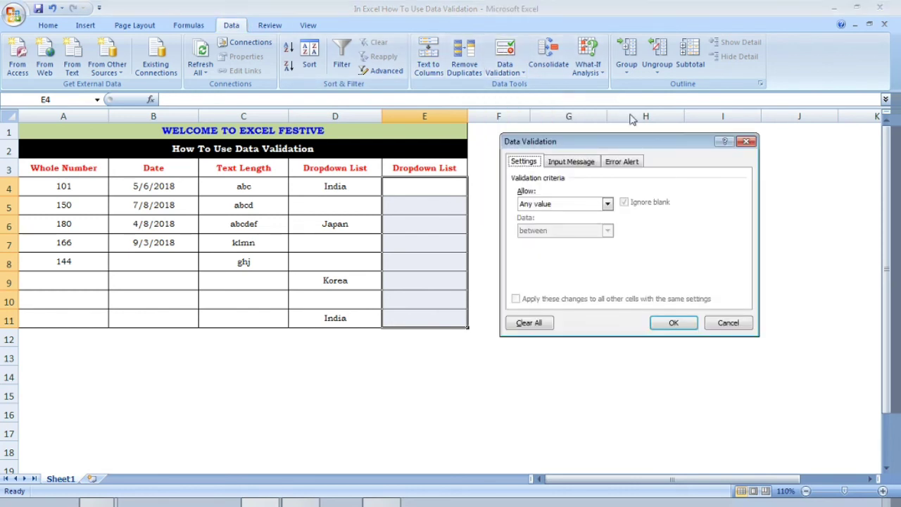
left_click_drag(647, 143, 760, 144)
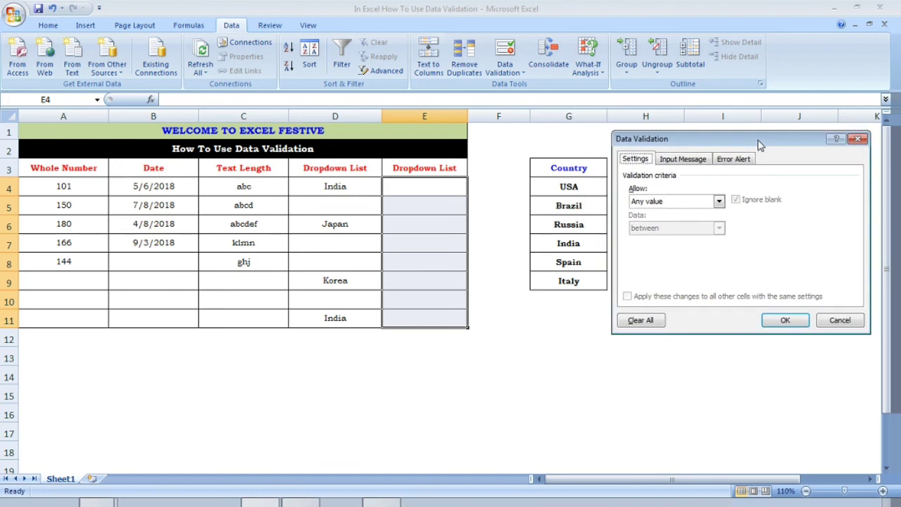
left_click(718, 202)
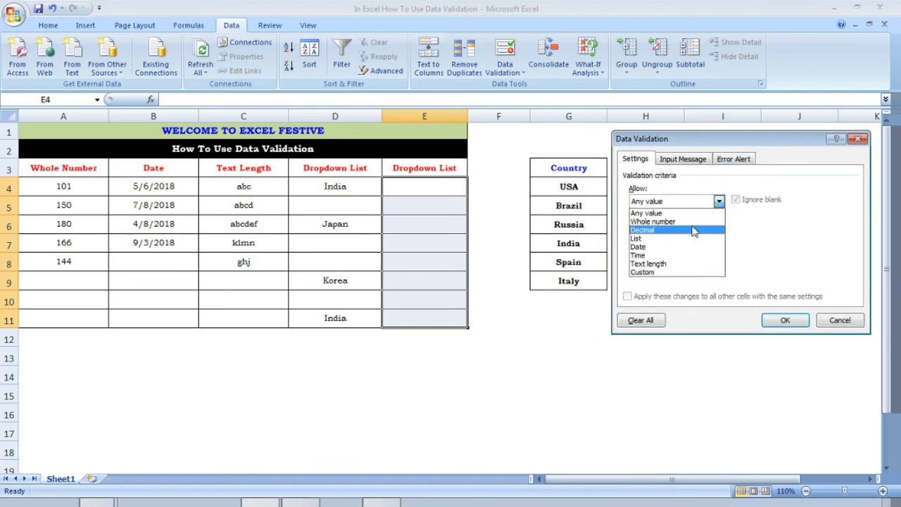
left_click(664, 241)
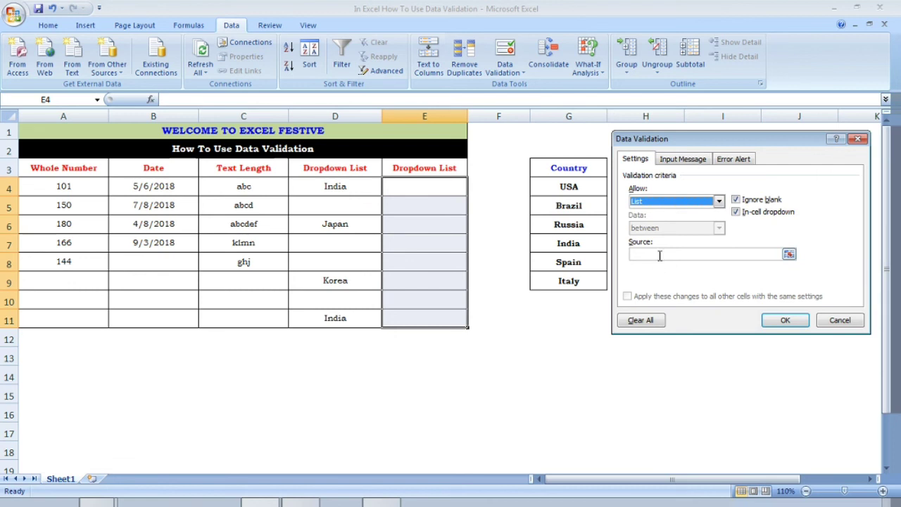
left_click(660, 255)
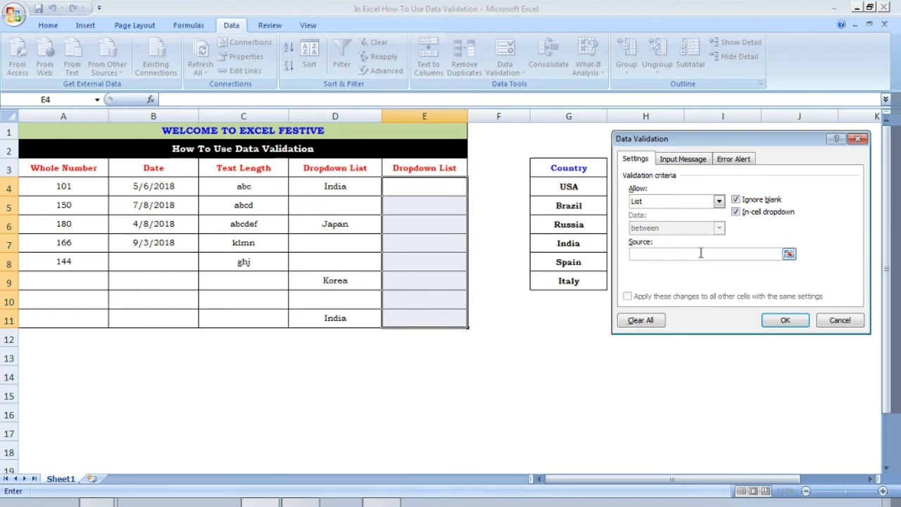
left_click_drag(588, 185, 575, 275)
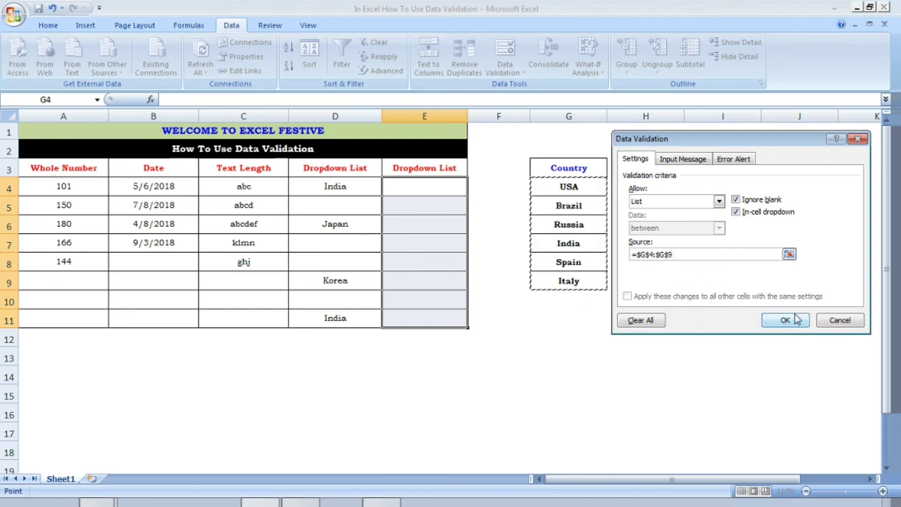
left_click(787, 321)
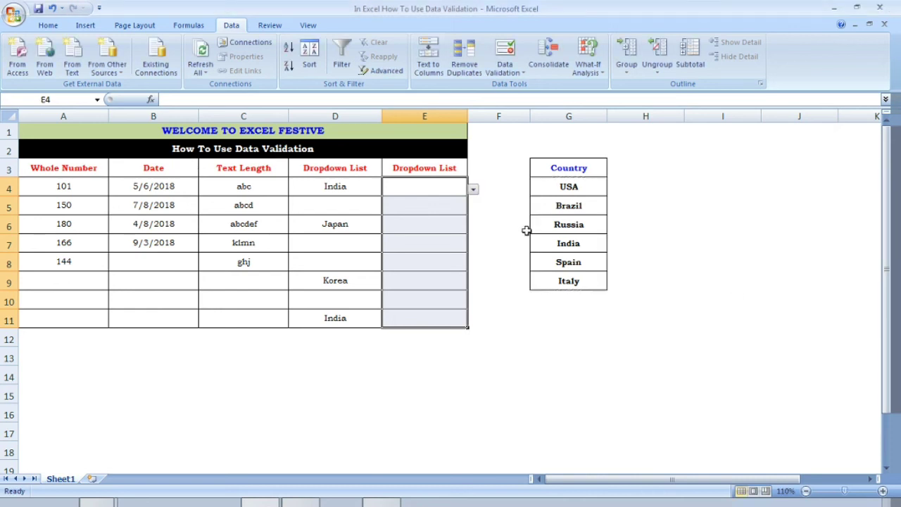
- Pick USA for E4, Brazil for E5 and Russia for E6 from their dropdowns
left_click(450, 187)
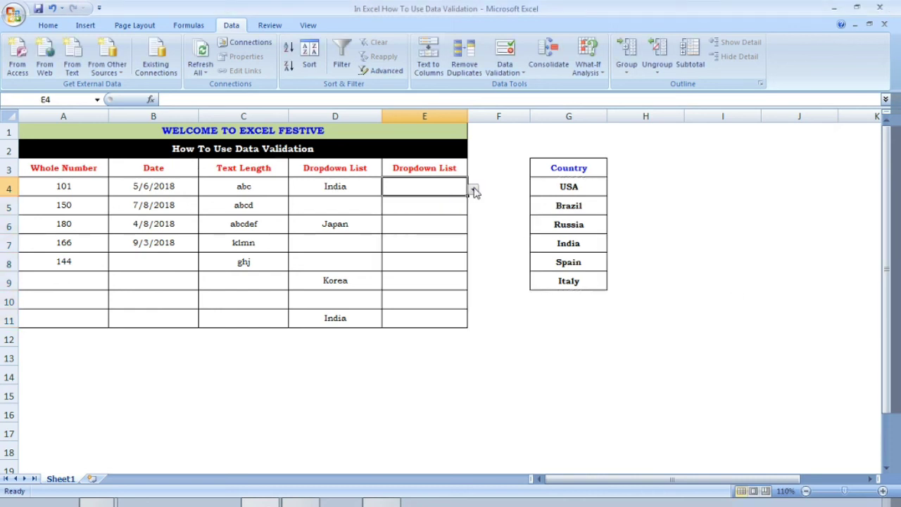
left_click(473, 189)
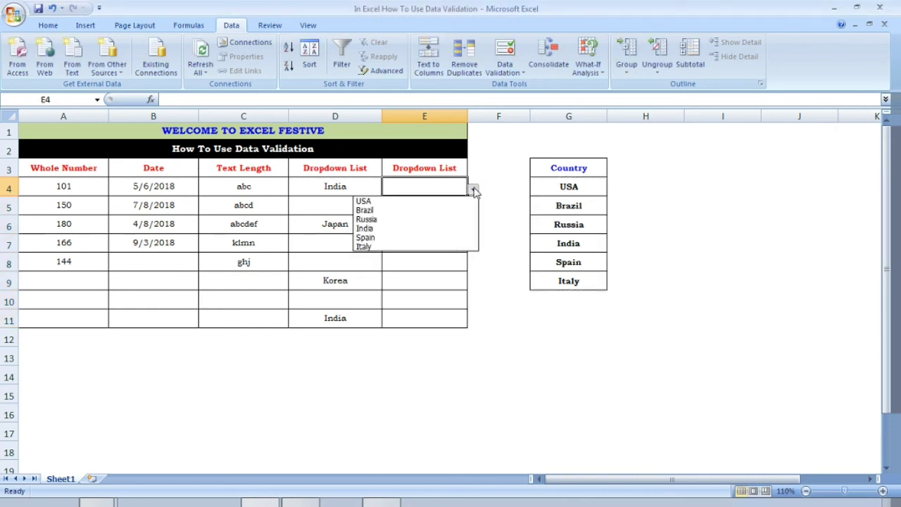
left_click(373, 202)
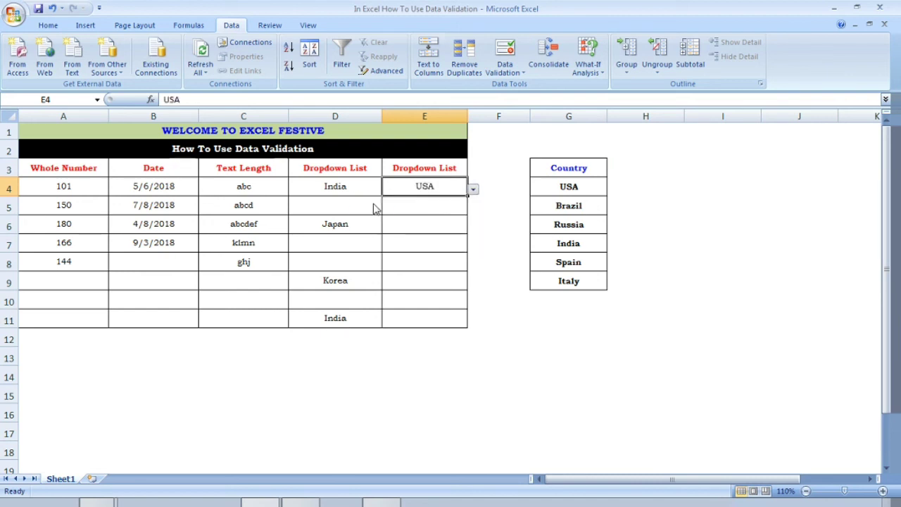
left_click(425, 208)
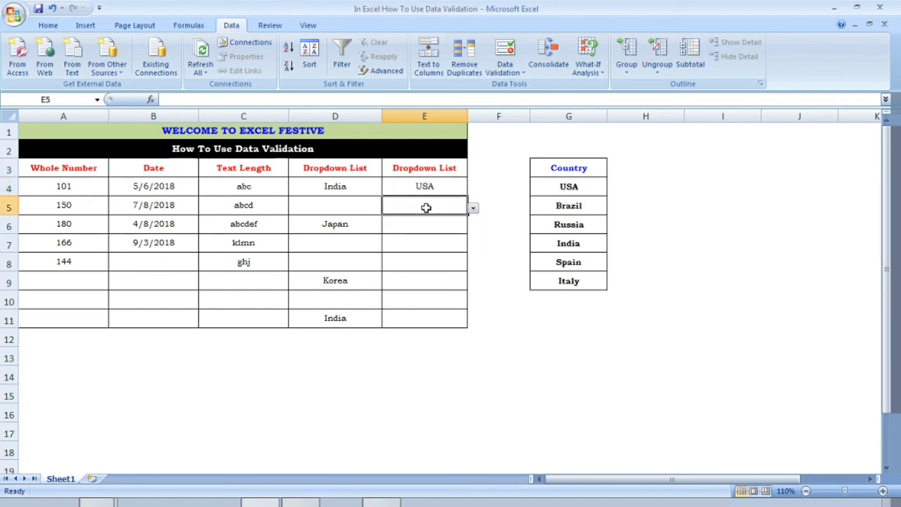
left_click(474, 212)
left_click(448, 230)
left_click(442, 221)
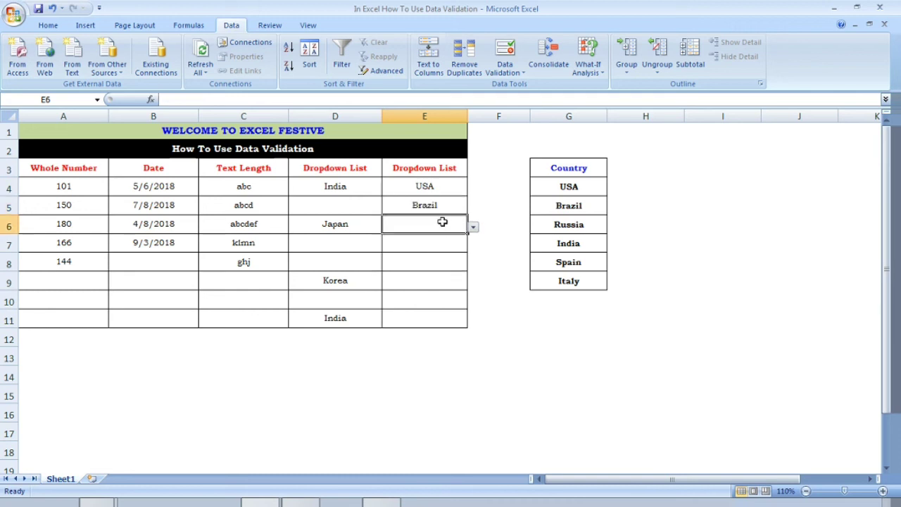
left_click(473, 226)
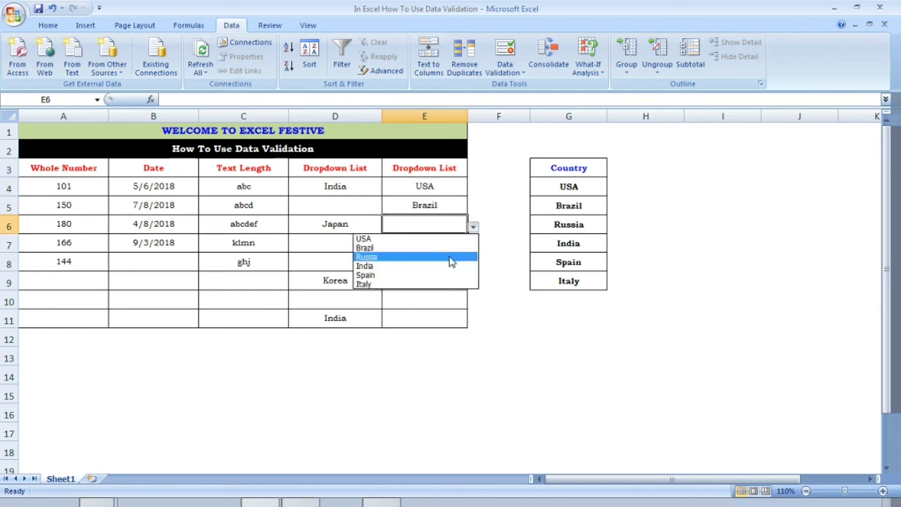
left_click(450, 259)
- Pick India for E7, Spain for E8 and Italy for E9 from their dropdowns
left_click(438, 244)
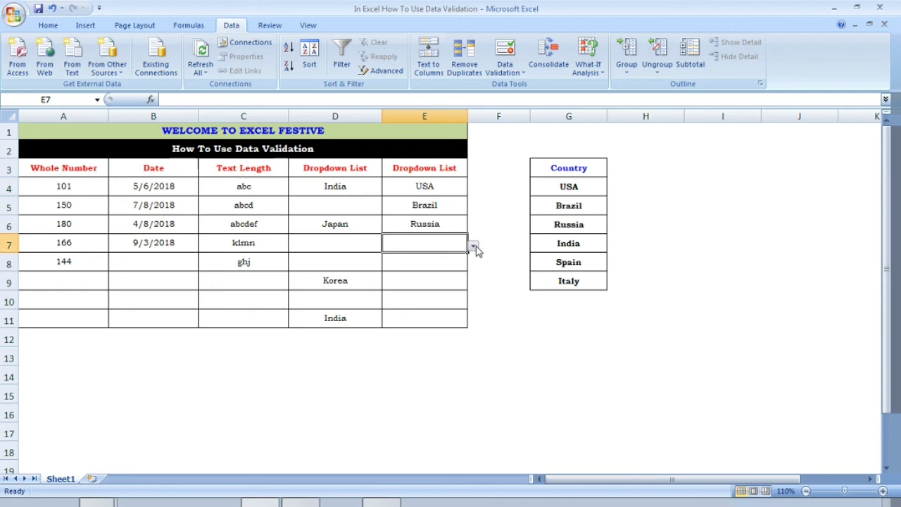
left_click(473, 246)
left_click(438, 286)
left_click(438, 264)
left_click(475, 268)
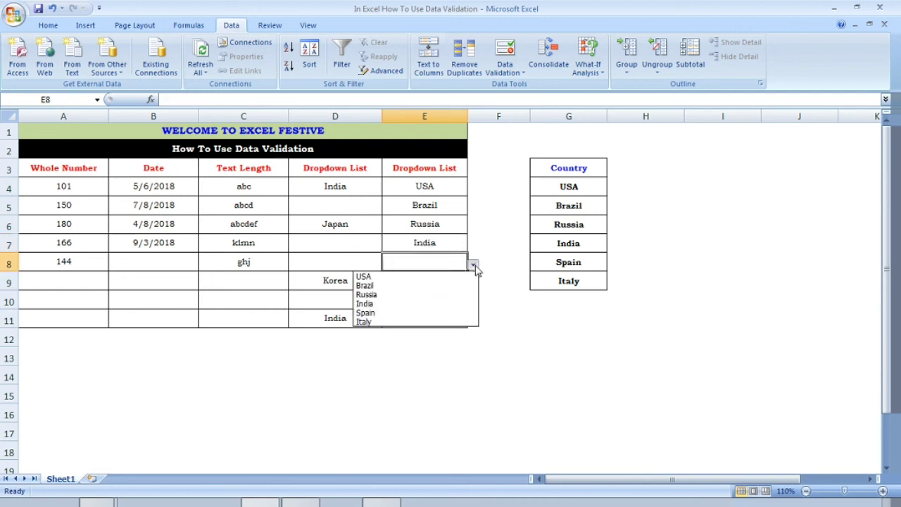
left_click(439, 312)
left_click(442, 282)
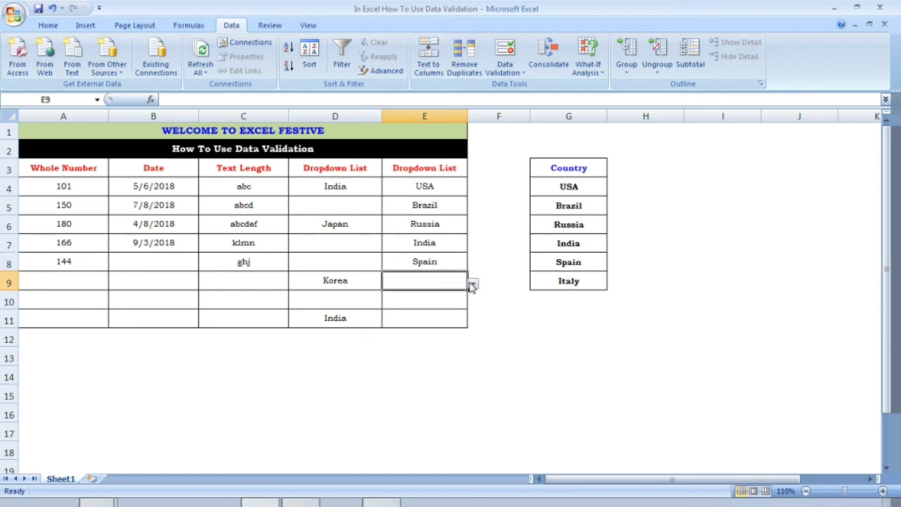
left_click(473, 284)
left_click(434, 341)
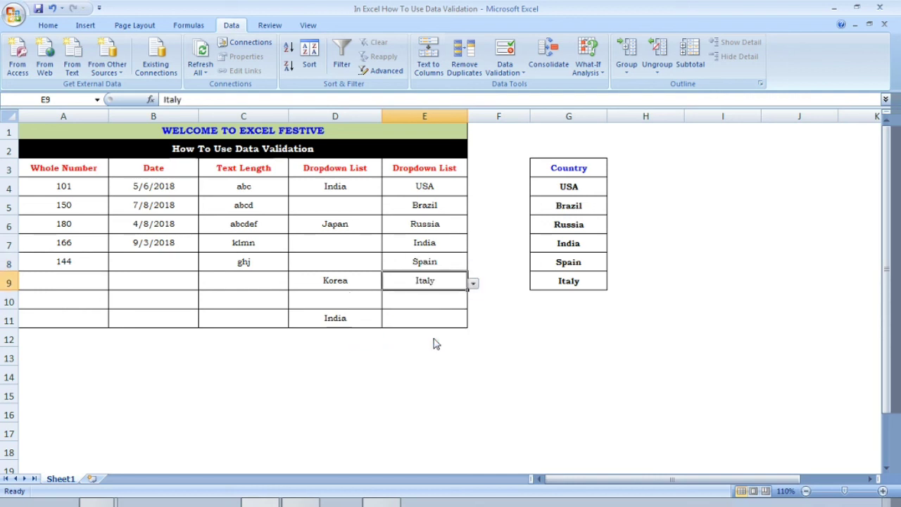
left_click(427, 351)
left_click(422, 392)
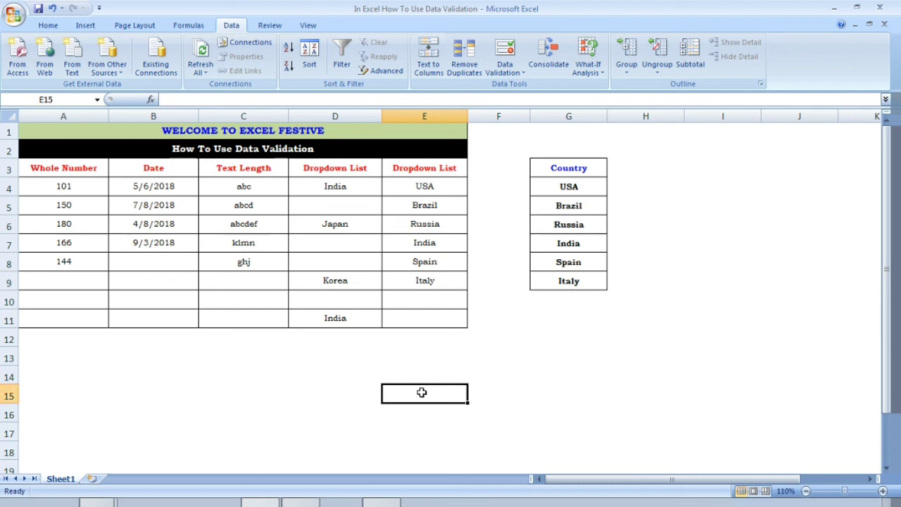
left_click(428, 360)
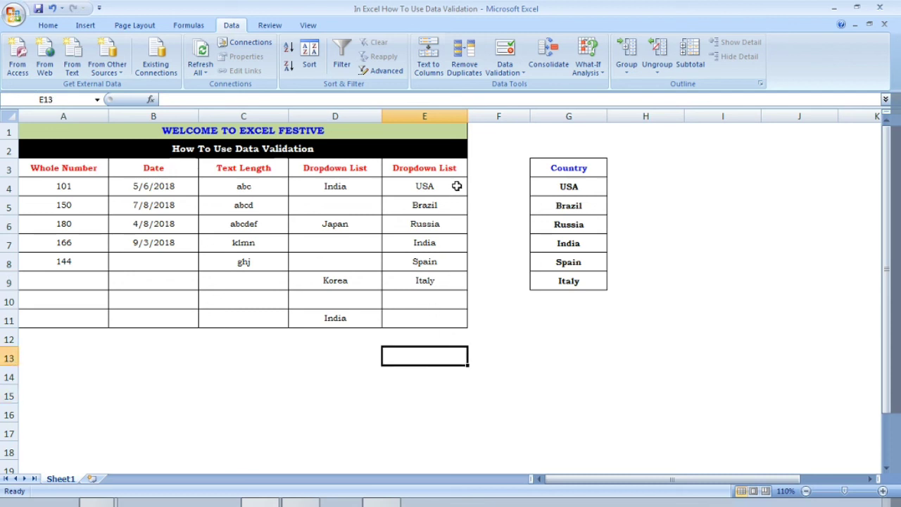
left_click(443, 220)
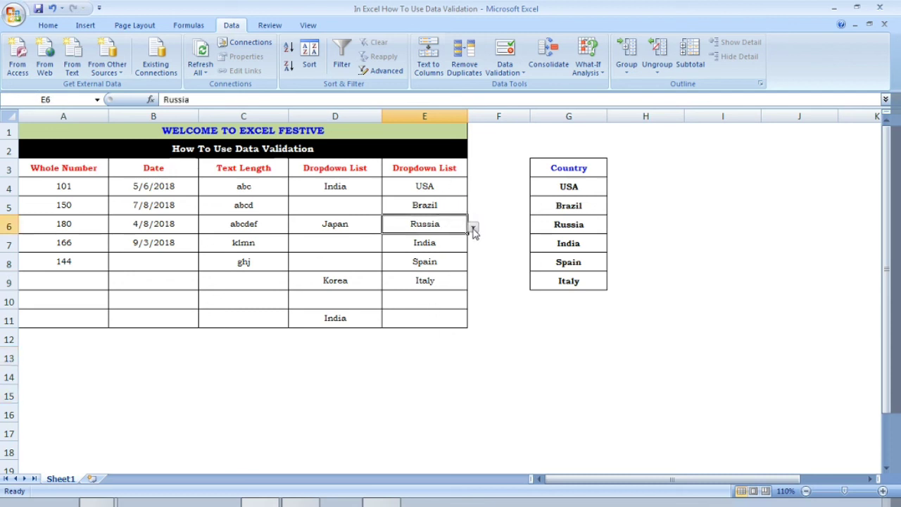
left_click(474, 227)
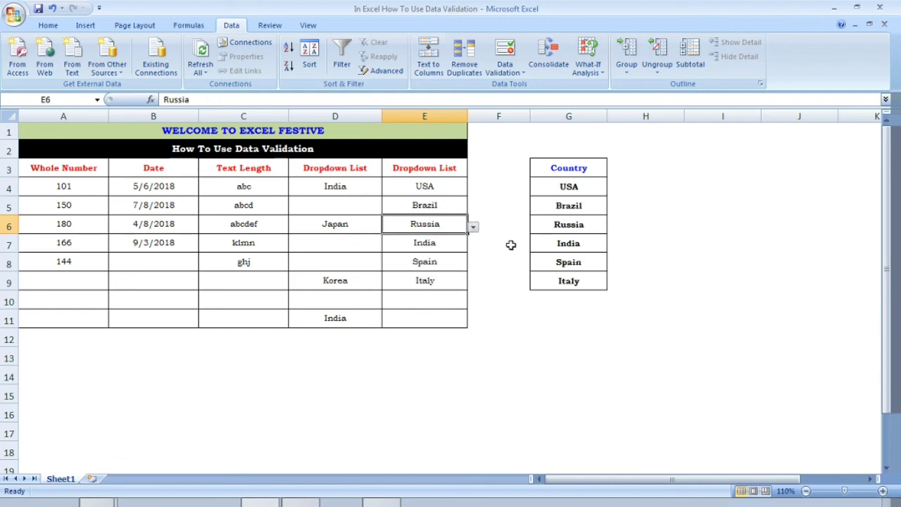
left_click(512, 244)
left_click(695, 199)
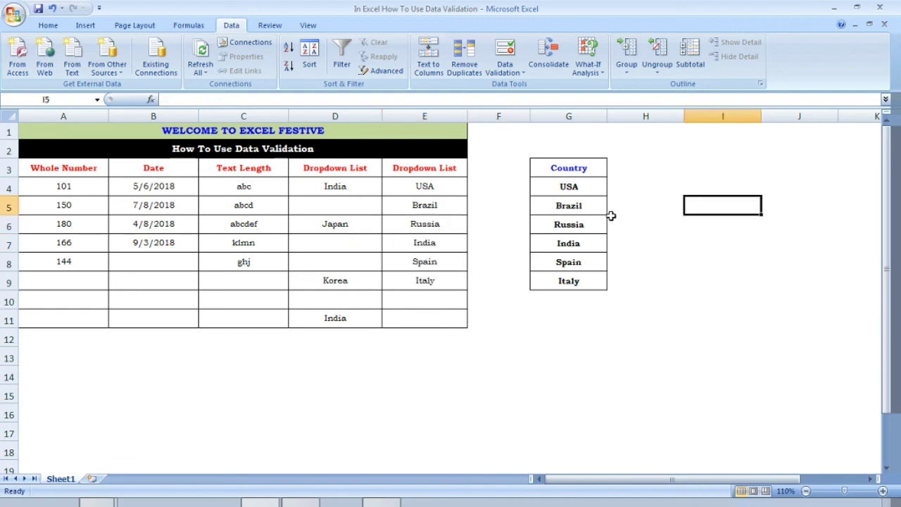
left_click(589, 204)
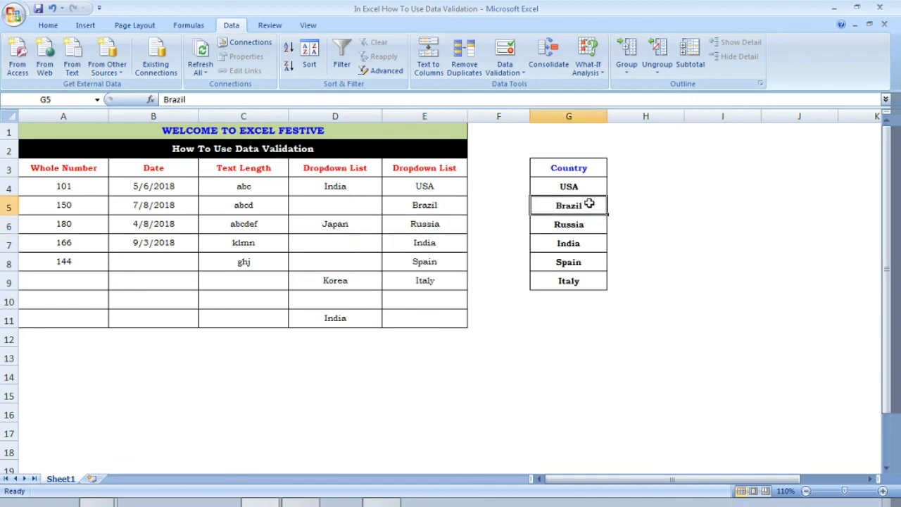
key("Delete")
left_click(663, 216)
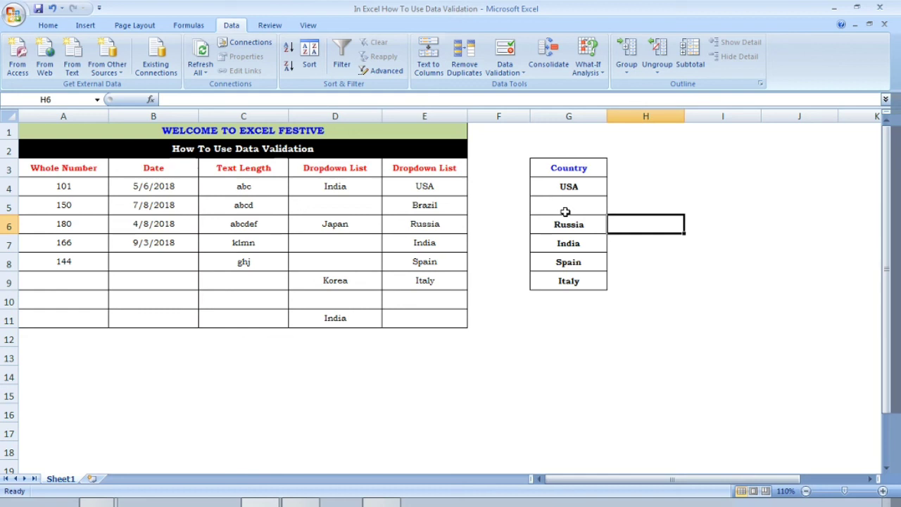
left_click(444, 186)
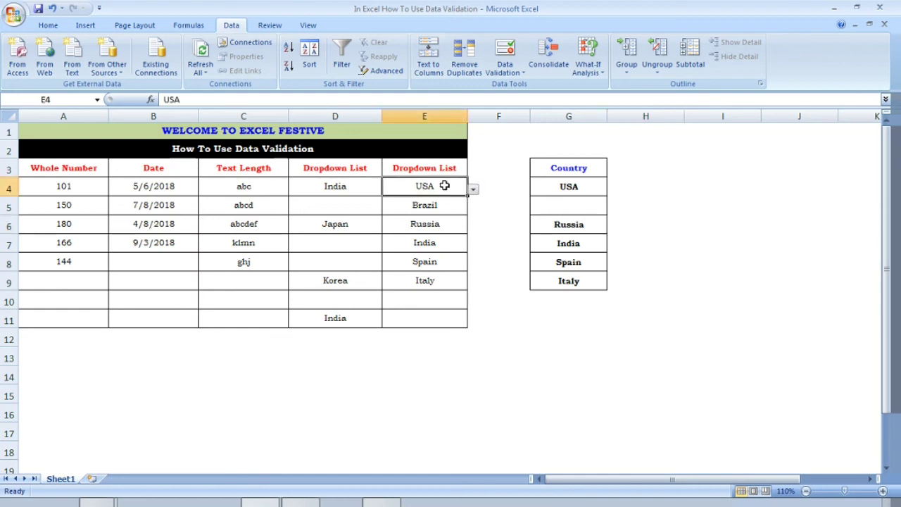
left_click(474, 190)
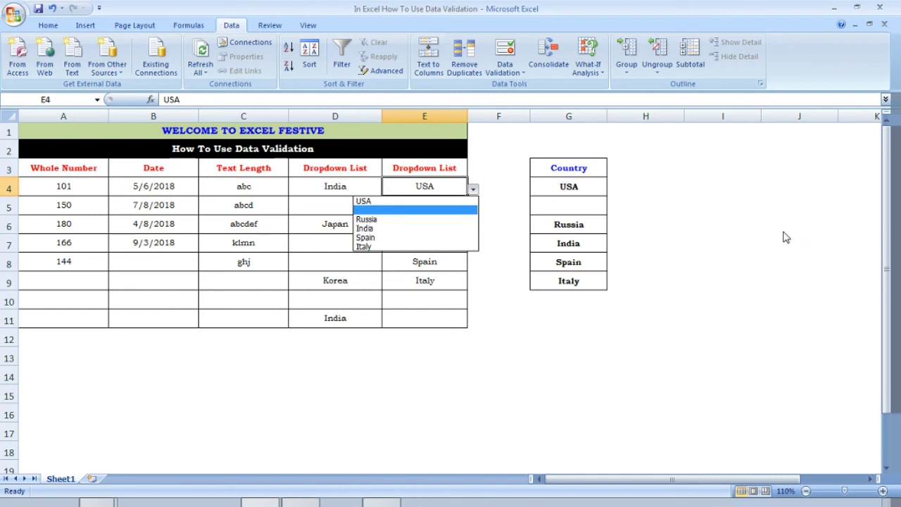
left_click(428, 298)
left_click(428, 298)
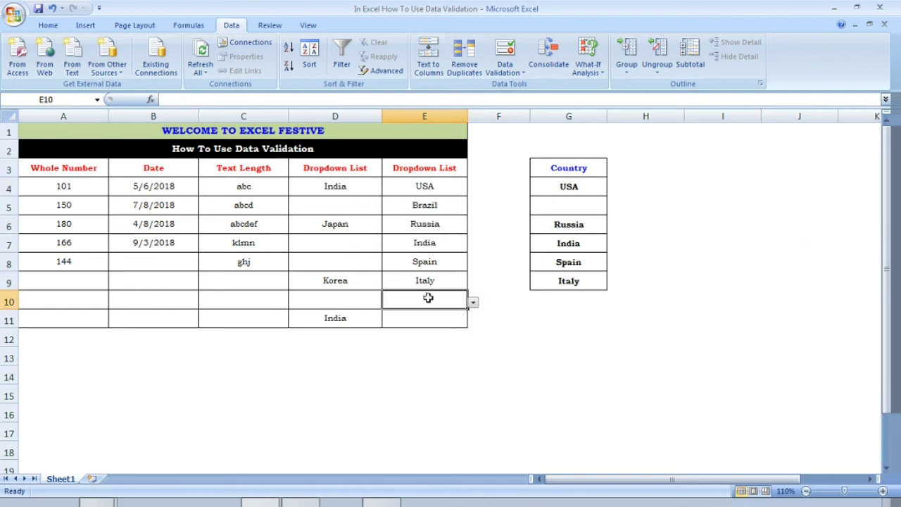
left_click(473, 303)
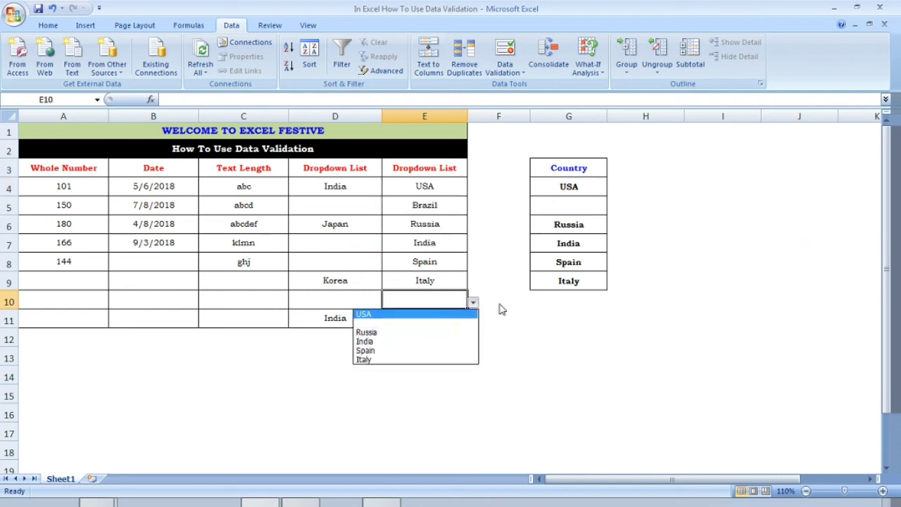
left_click(524, 317)
left_click(652, 295)
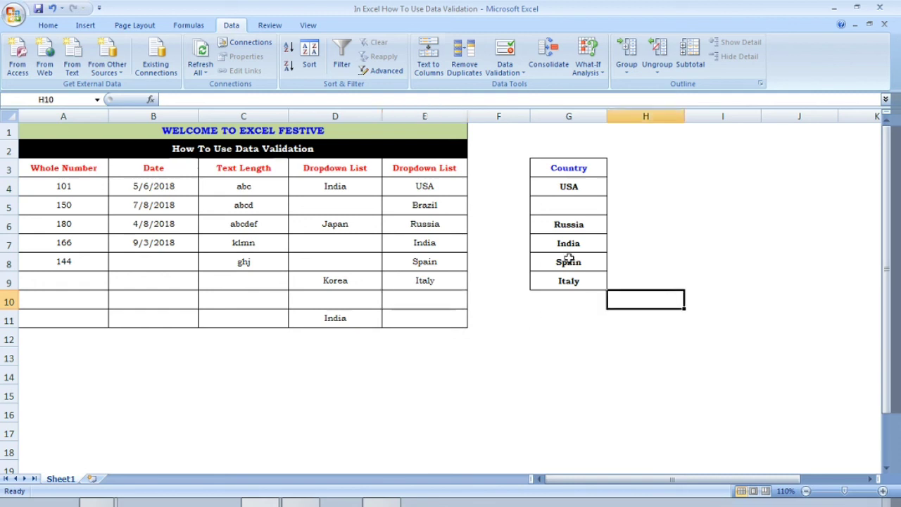
left_click(568, 203)
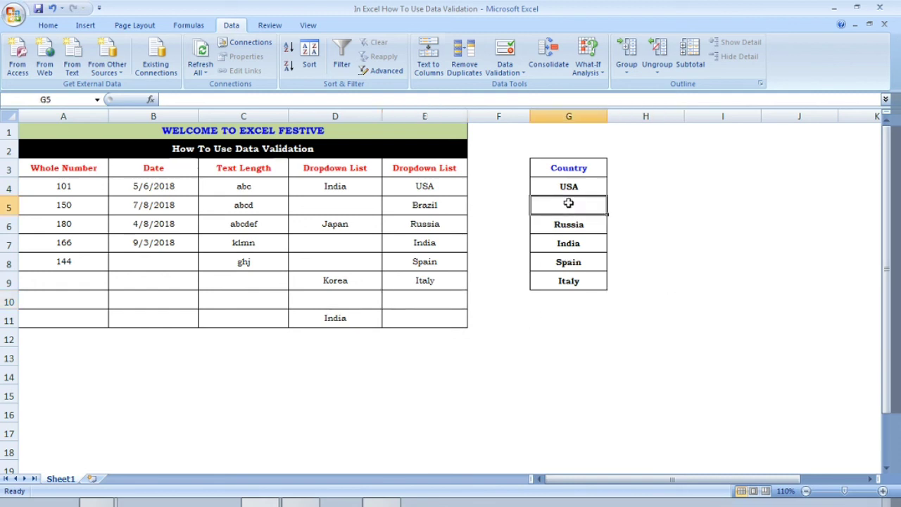
key("ctrl+z")
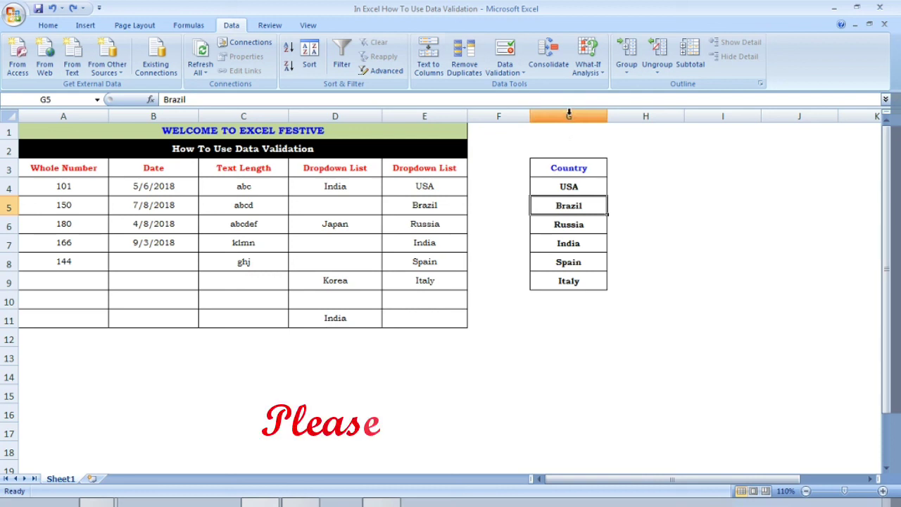
- Hide the Country source column G
right_click(568, 115)
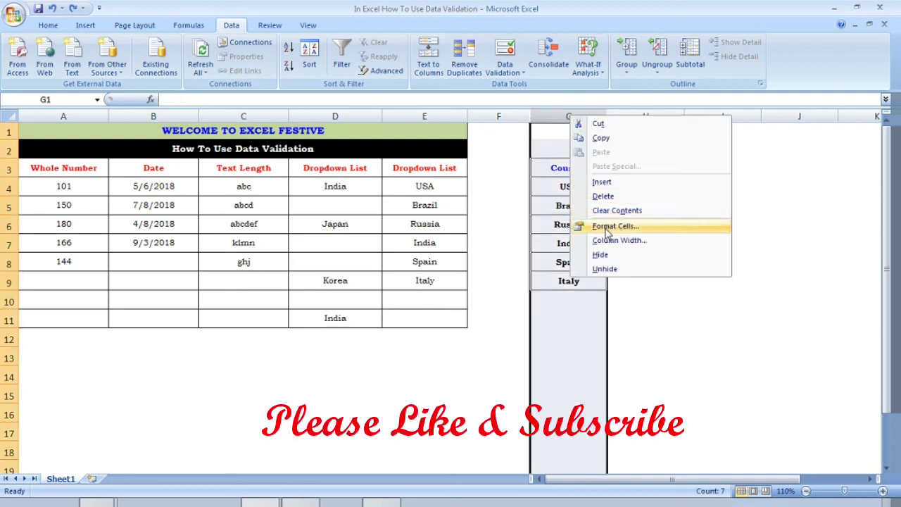
left_click(611, 256)
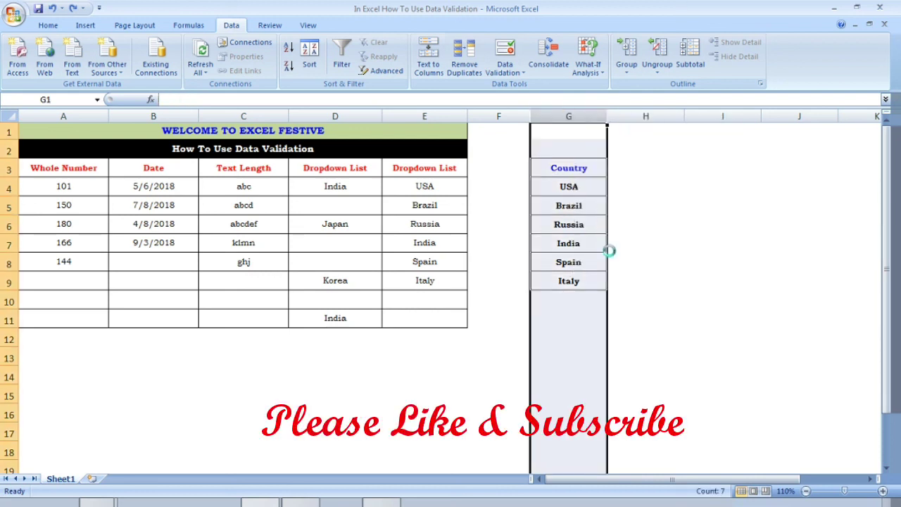
left_click(574, 225)
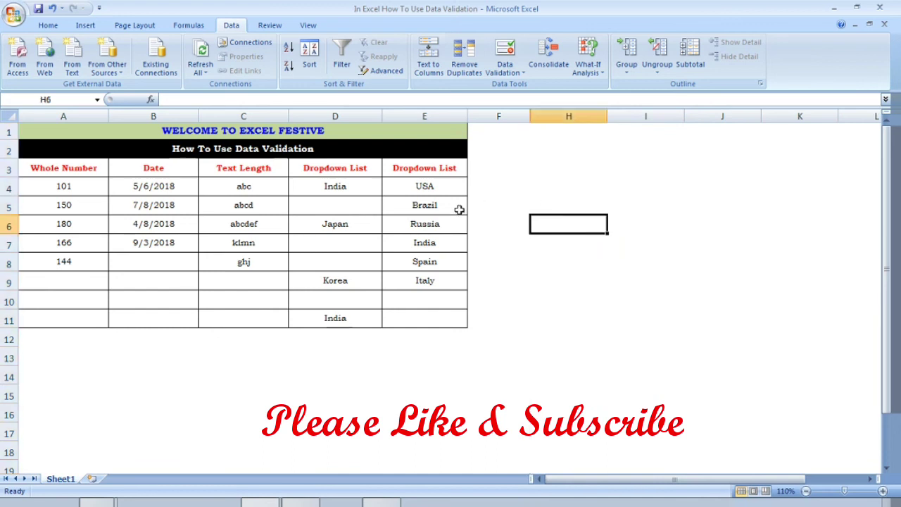
- Test the E5 dropdown by choosing India, then changing it to USA
left_click(429, 208)
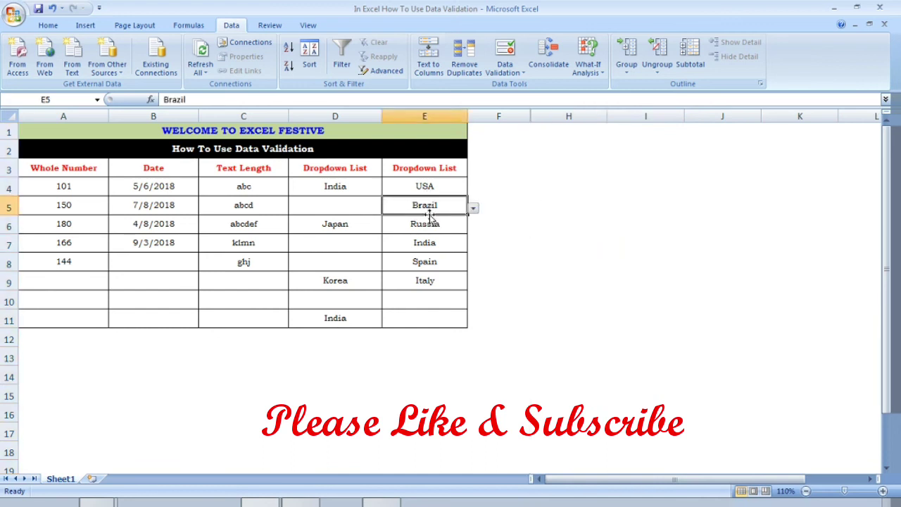
left_click(472, 208)
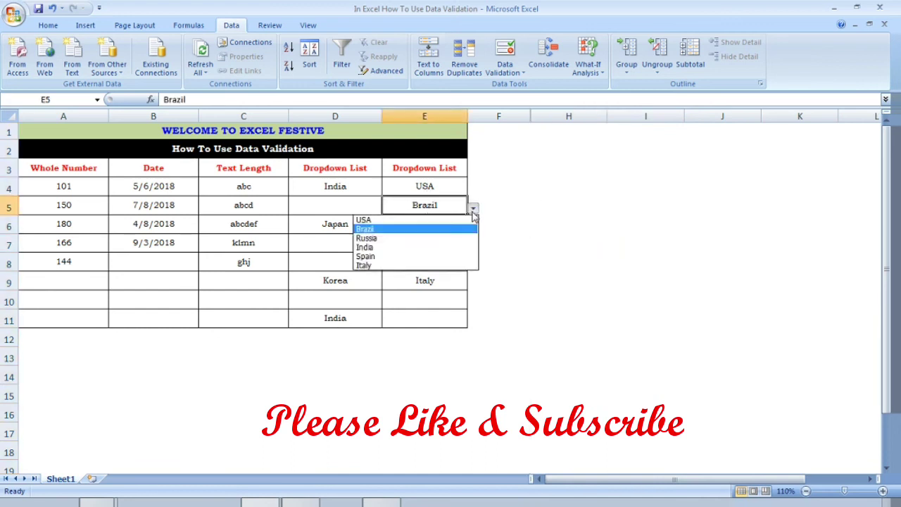
left_click(418, 247)
left_click(448, 265)
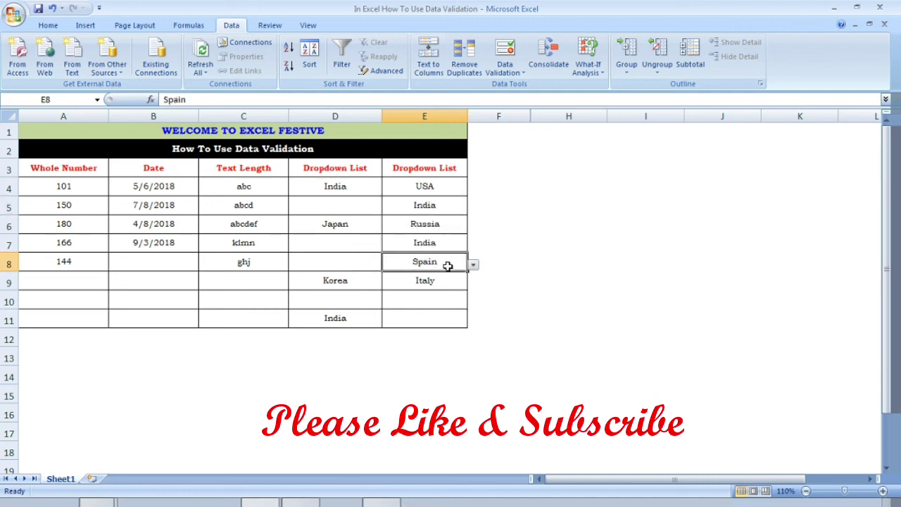
left_click(441, 298)
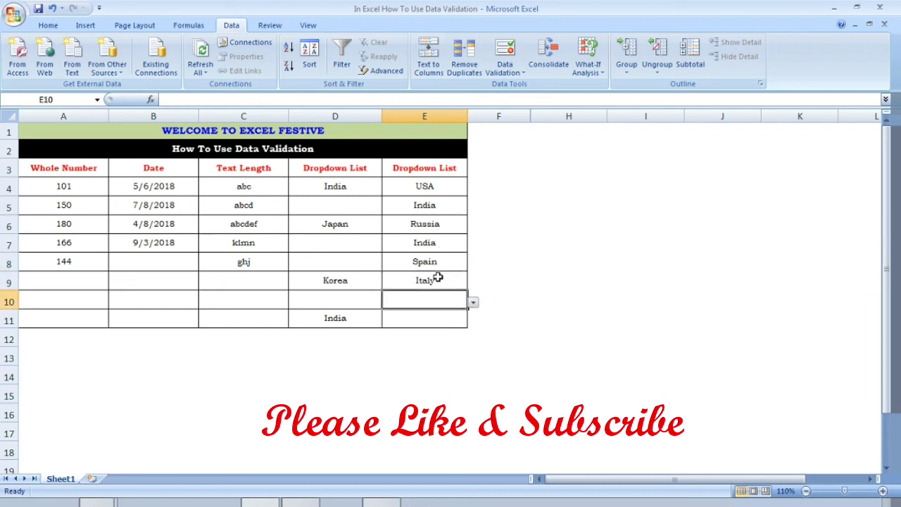
left_click(448, 242)
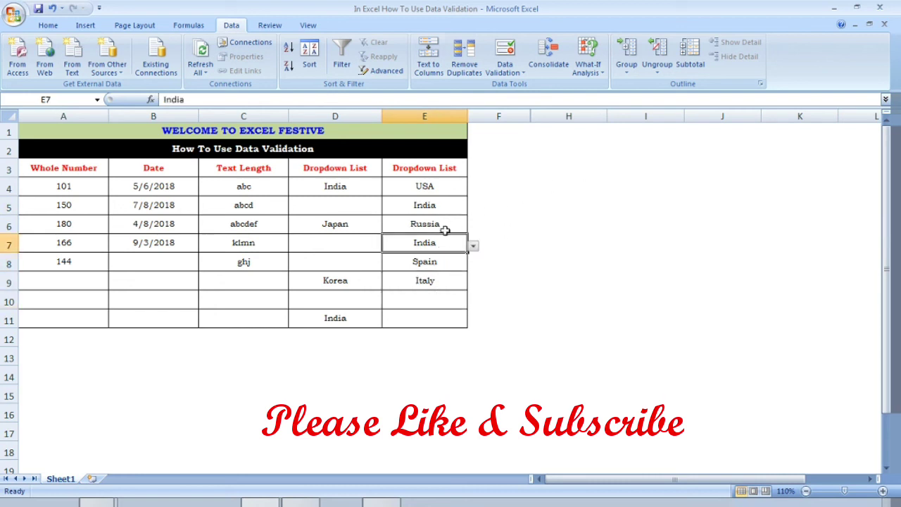
left_click(443, 224)
left_click(451, 210)
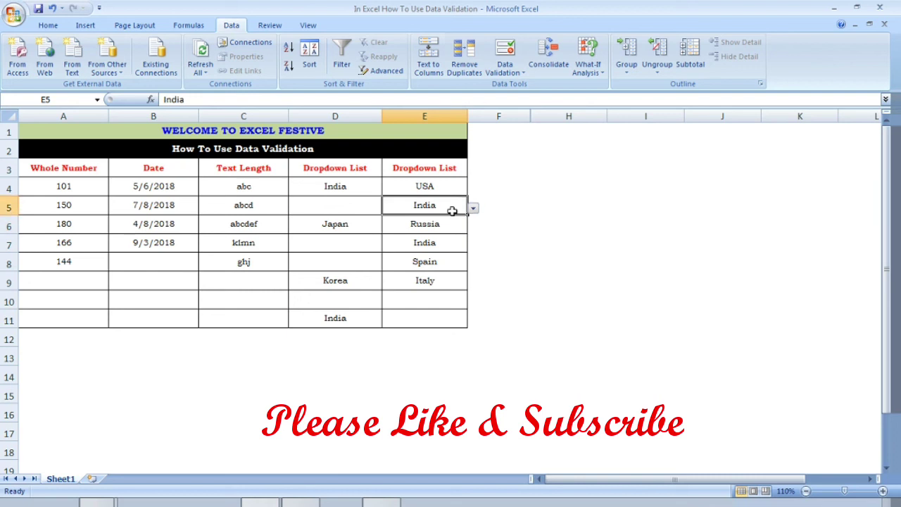
left_click(473, 208)
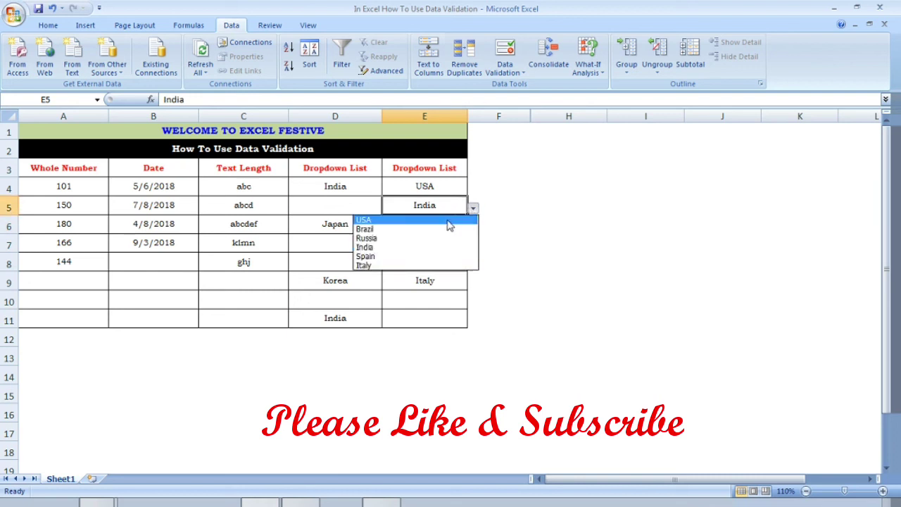
left_click(448, 221)
left_click(489, 209)
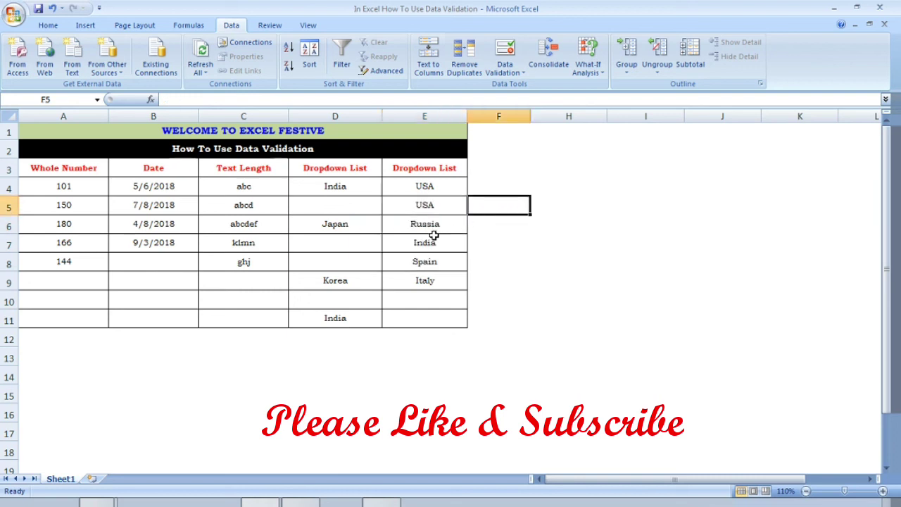
- Review cells E11, E7, C4, C3 and the sheet titles, then bring up the Home commands
left_click(427, 314)
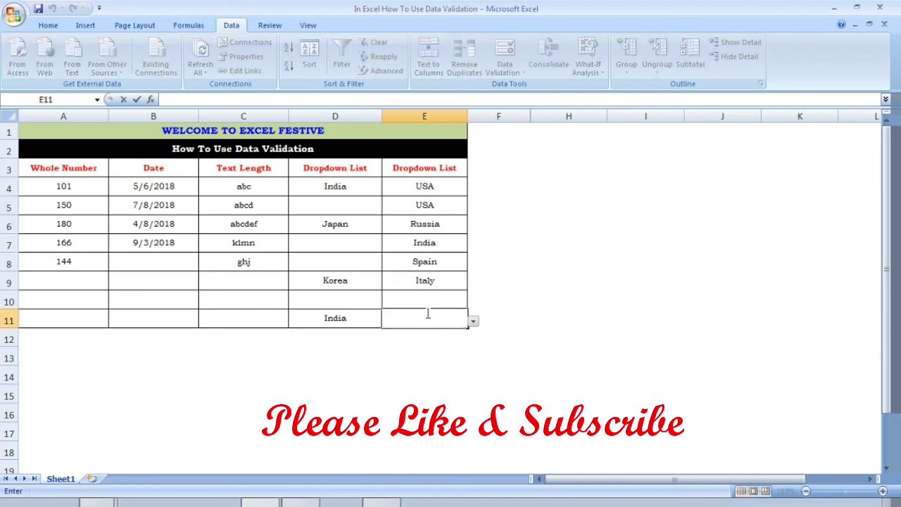
left_click(405, 249)
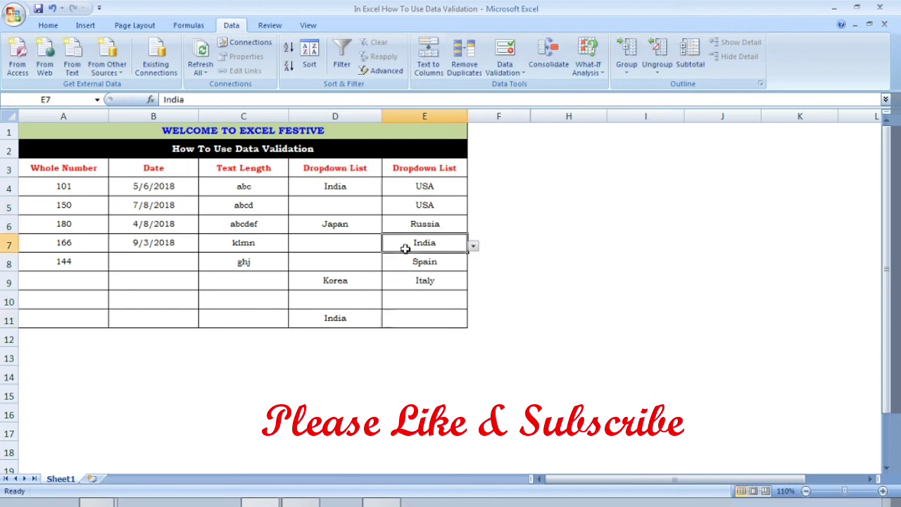
left_click(243, 180)
left_click(241, 166)
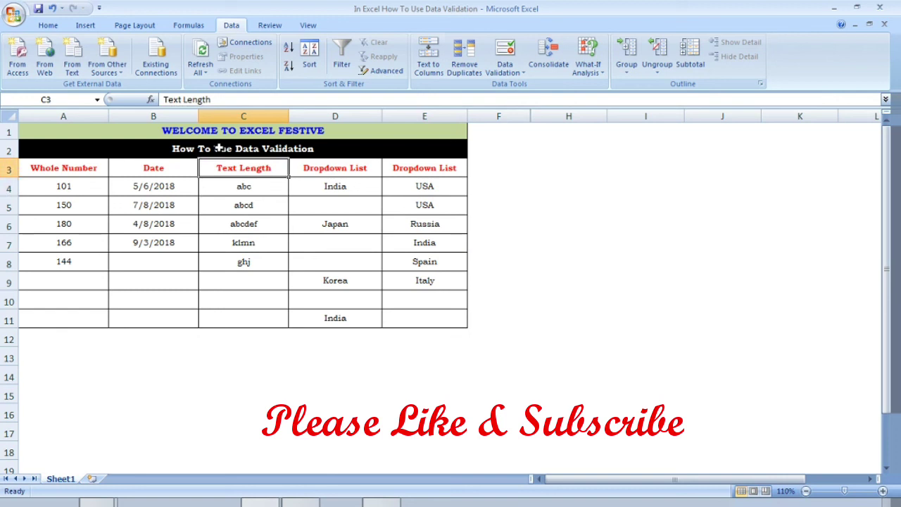
left_click(217, 148)
left_click(138, 128)
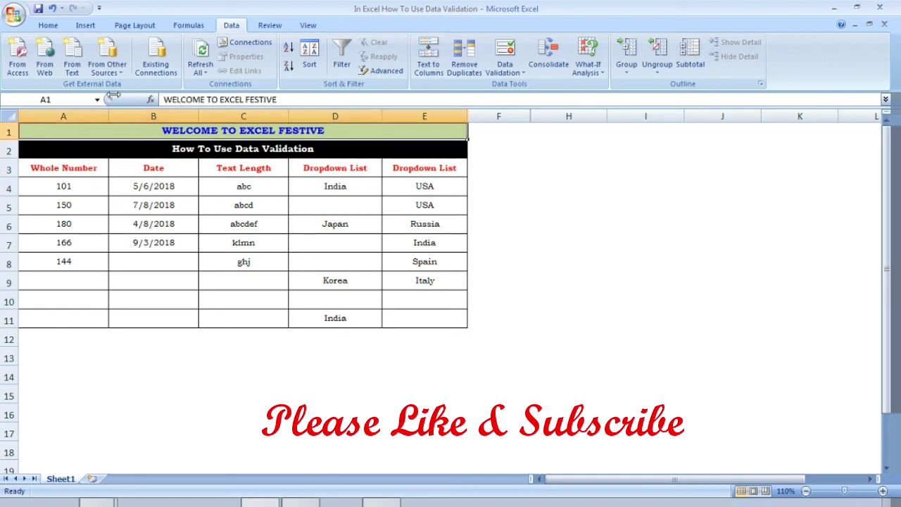
left_click(47, 26)
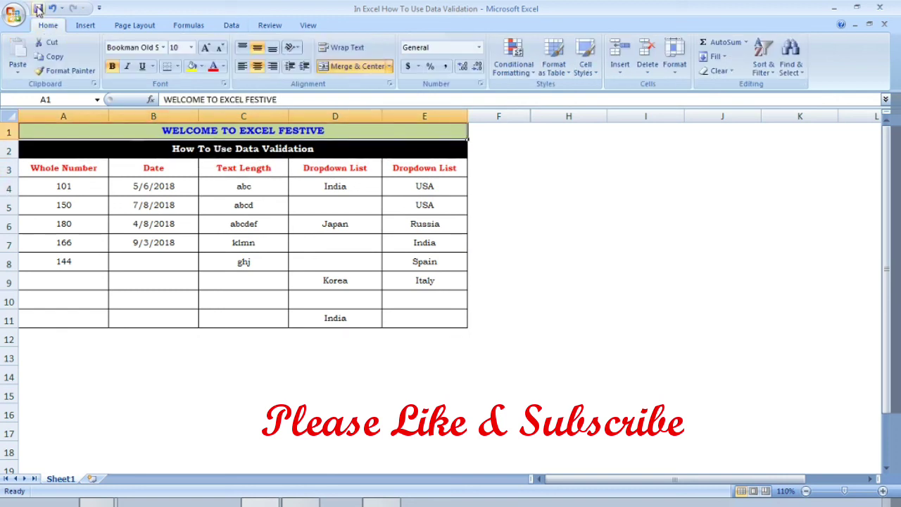